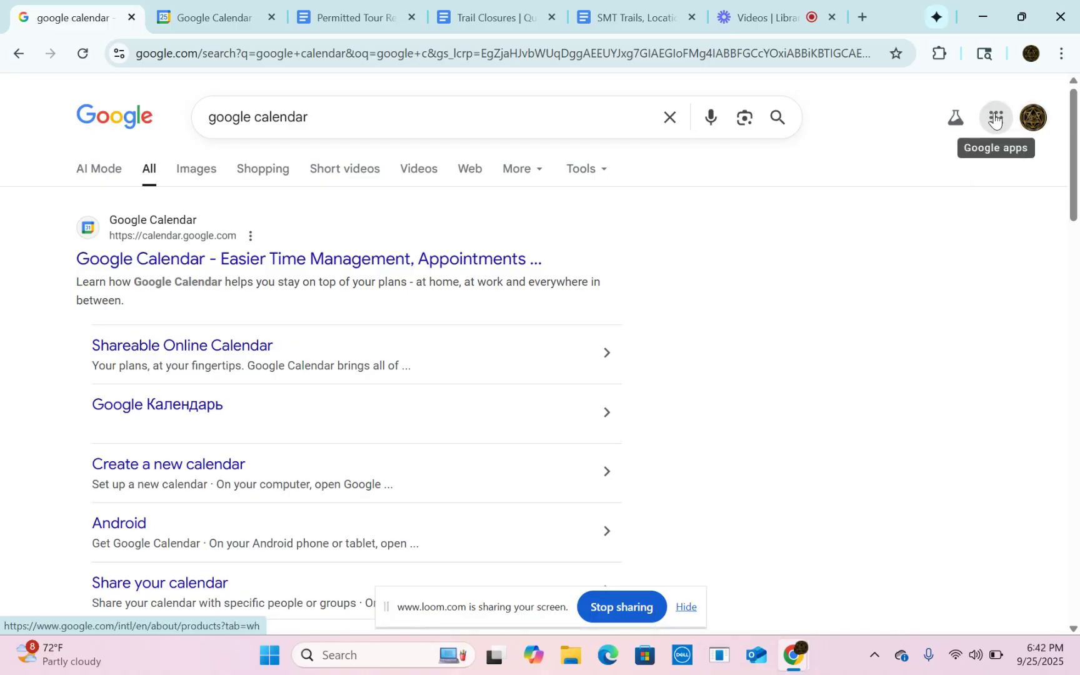
Step: Open Google Calendar and switch to the shared Sedona Mystical Tours account at the end of the account list
{"action": "left_click", "coordinate": [995, 119]}
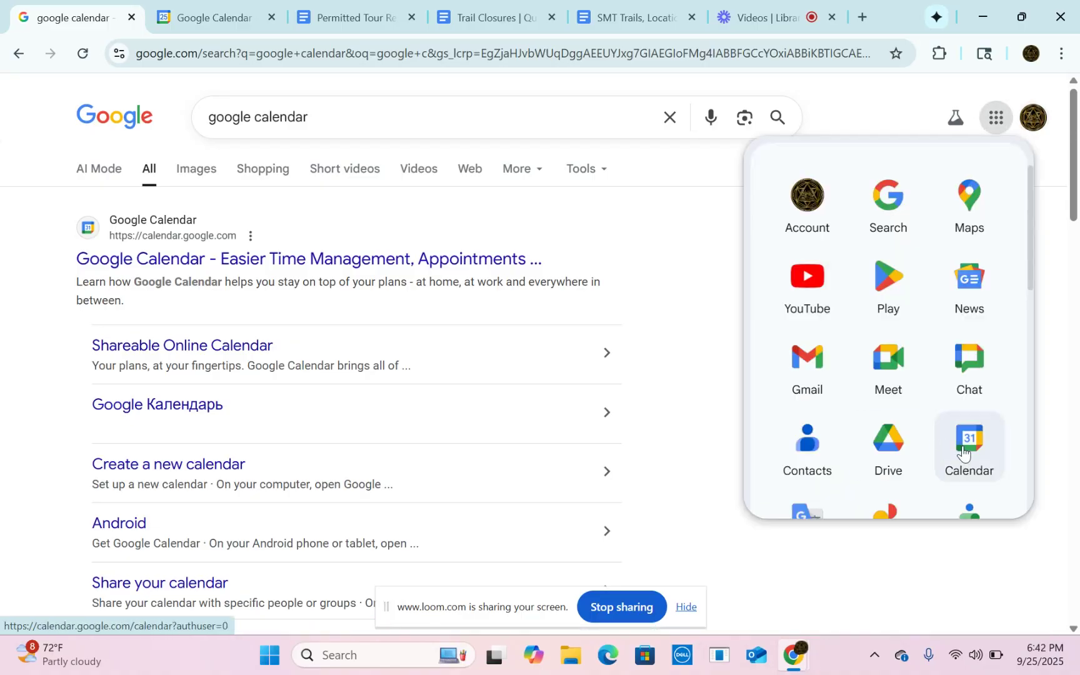
{"action": "left_click", "coordinate": [964, 452]}
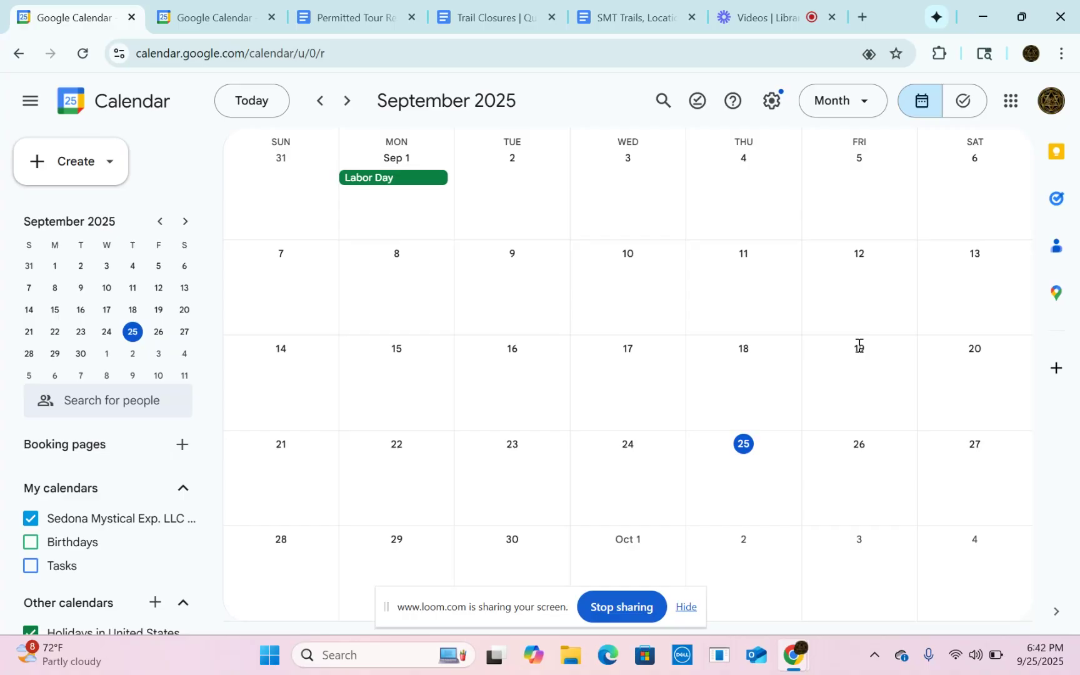
{"action": "left_click", "coordinate": [1052, 101]}
{"action": "scroll", "coordinate": [940, 486], "scroll_direction": "down", "scroll_amount": 3}
{"action": "scroll", "coordinate": [940, 486], "scroll_direction": "down", "scroll_amount": 1}
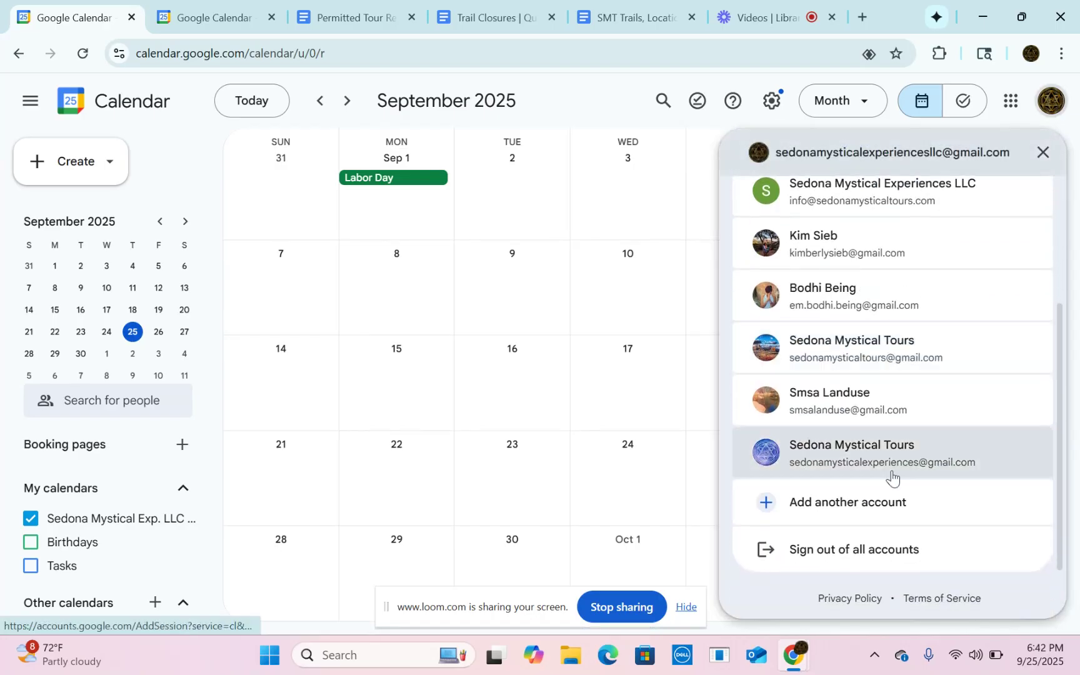
{"action": "left_click", "coordinate": [849, 460]}
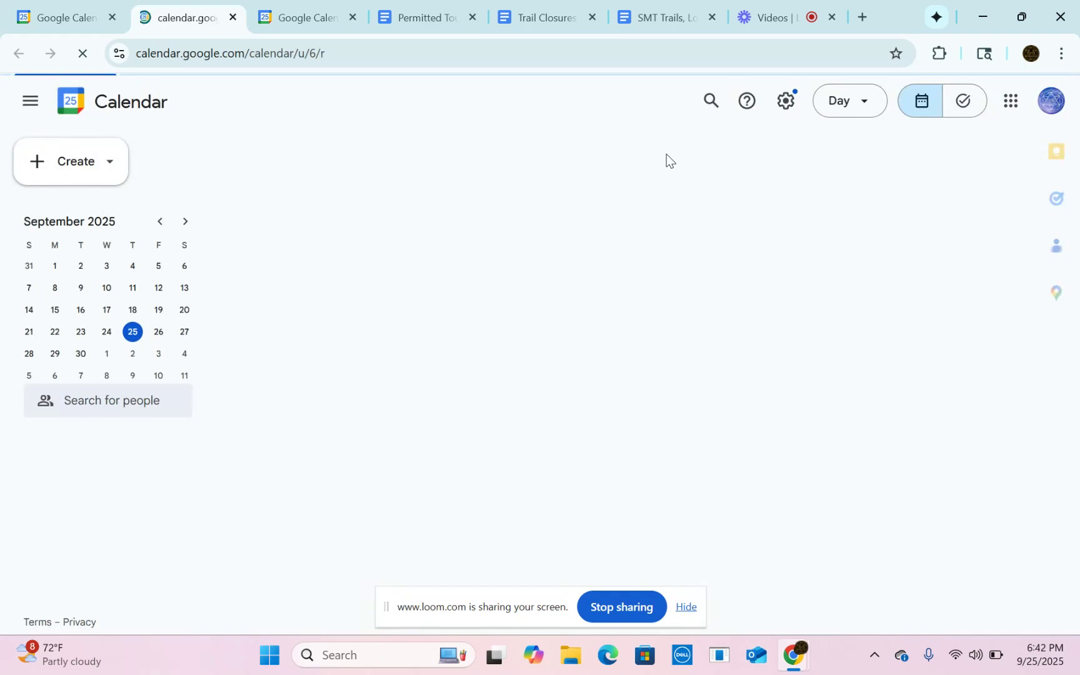
Step: Add another account to Calendar, signing in with the shared account's e-mail and password
{"action": "left_click", "coordinate": [1050, 106]}
{"action": "scroll", "coordinate": [947, 493], "scroll_direction": "down", "scroll_amount": 5}
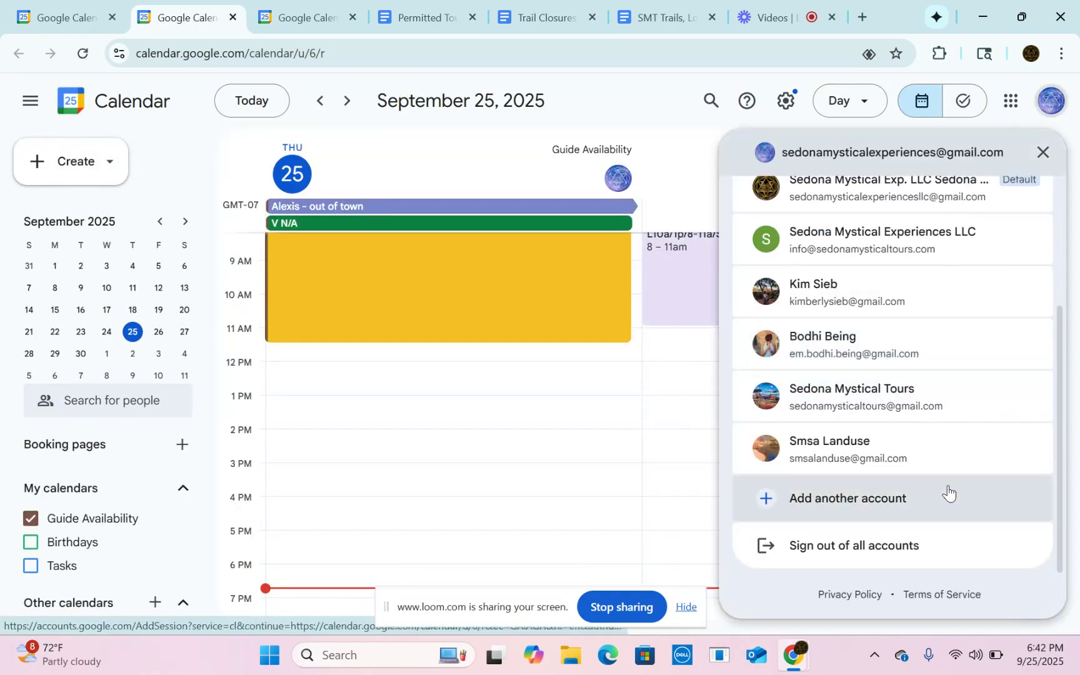
{"action": "left_click", "coordinate": [800, 509]}
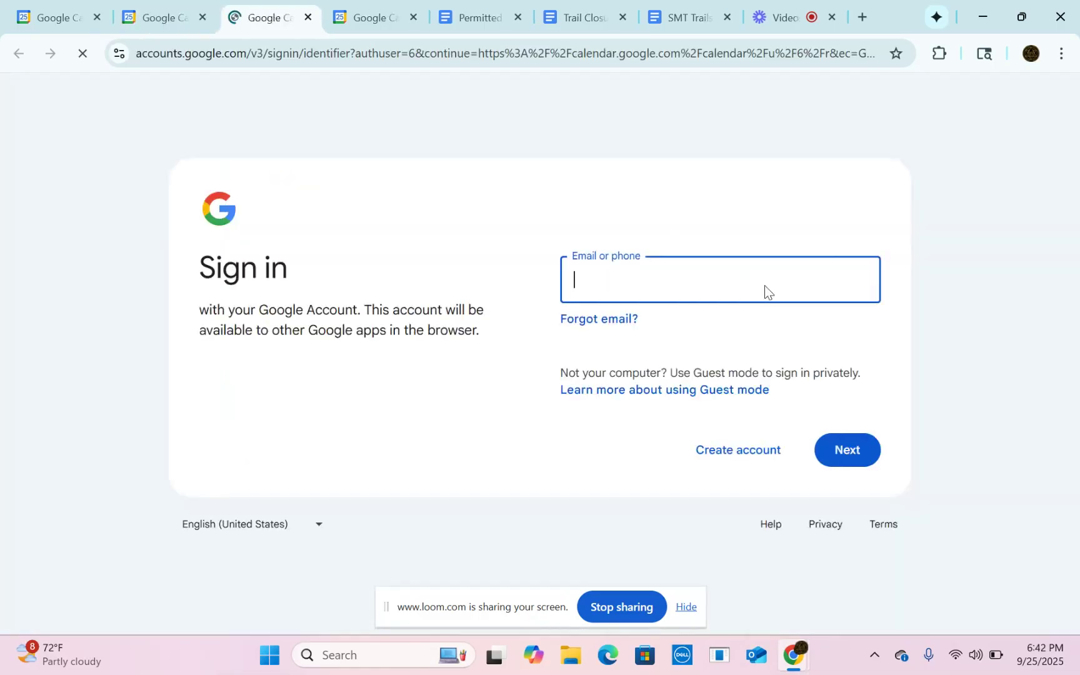
{"action": "left_click", "coordinate": [631, 298]}
{"action": "key", "text": "ctrl+v"}
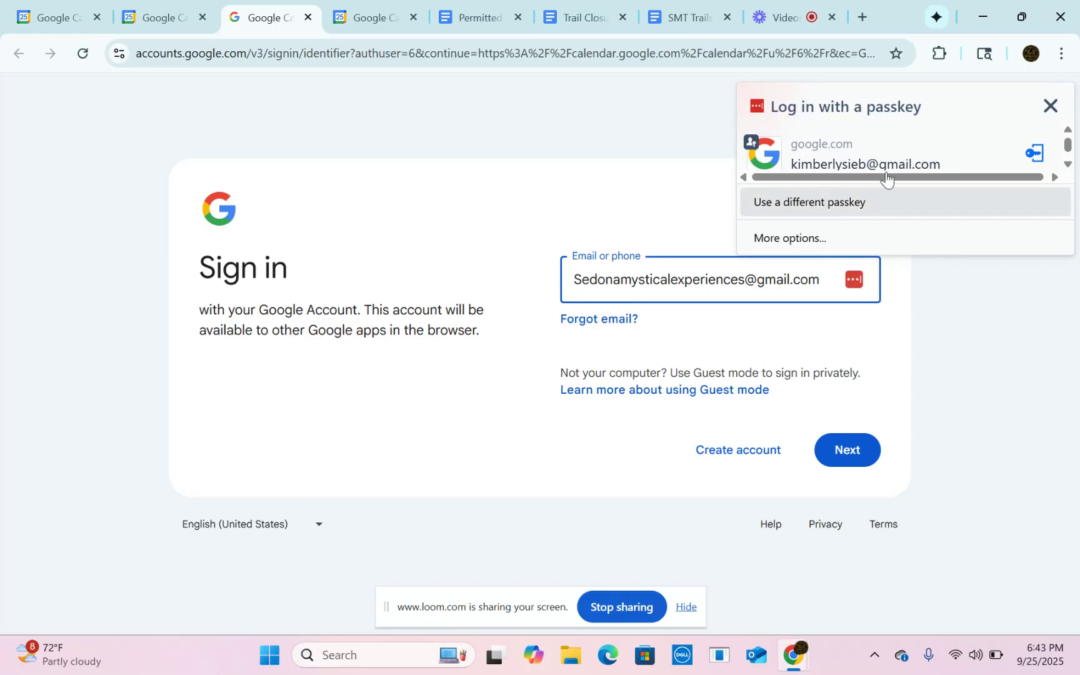
{"action": "left_click", "coordinate": [1050, 108]}
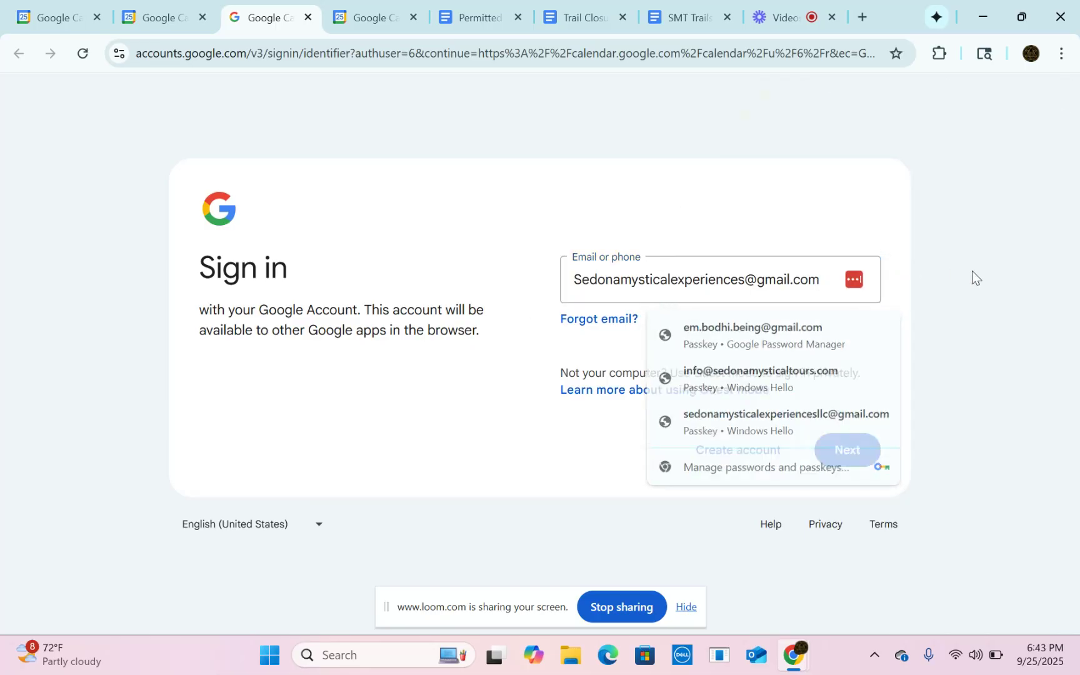
{"action": "left_click", "coordinate": [855, 449]}
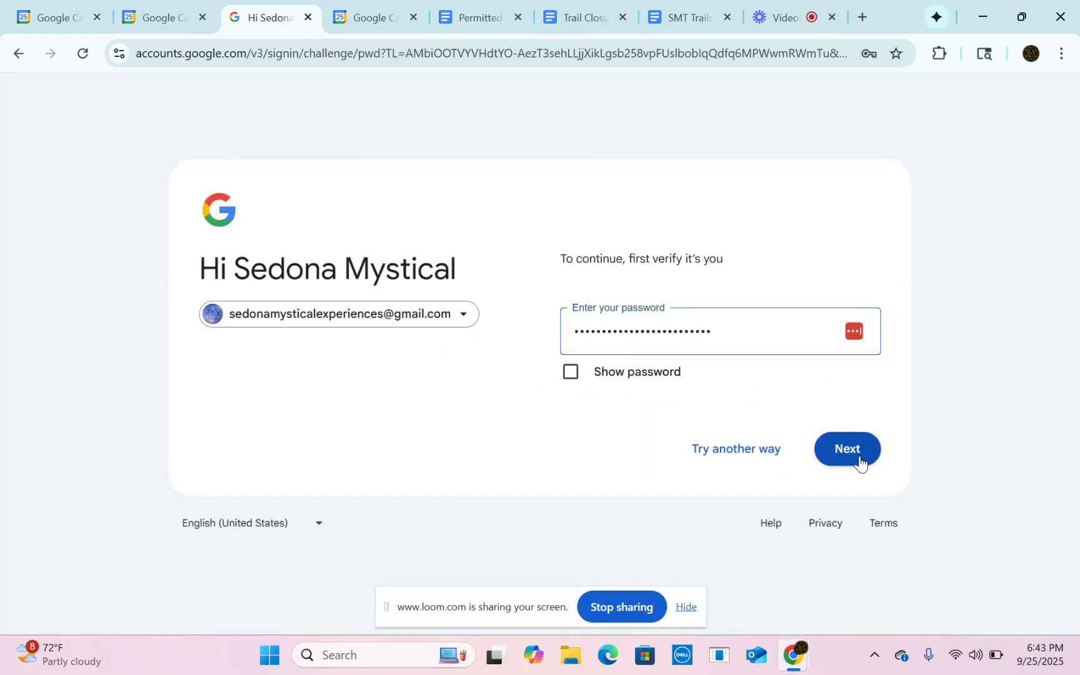
{"action": "left_click", "coordinate": [860, 456]}
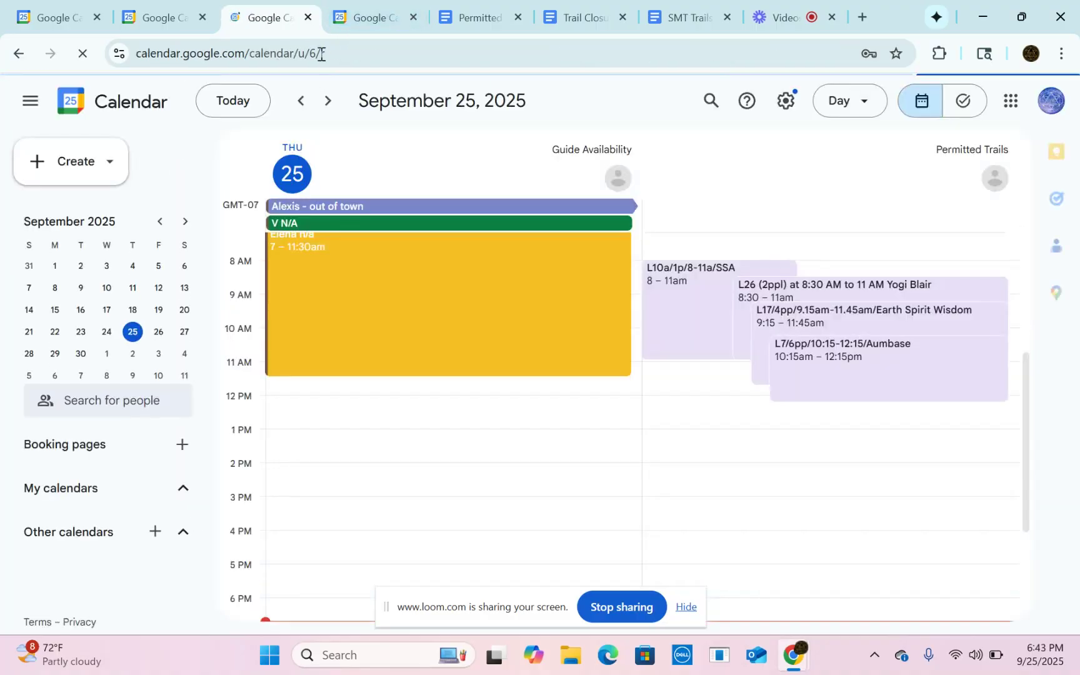
Step: Close the old calendar tab and the duplicate sign-in tab, keeping the shared account's calendar open
{"action": "left_click", "coordinate": [413, 17]}
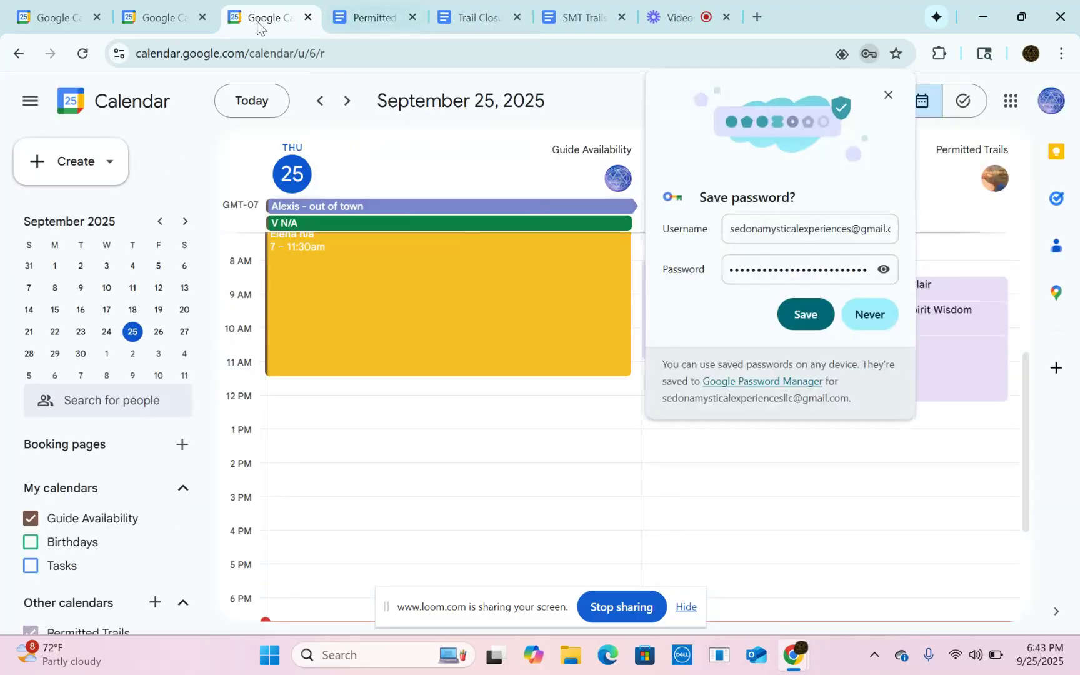
{"action": "left_click", "coordinate": [175, 18]}
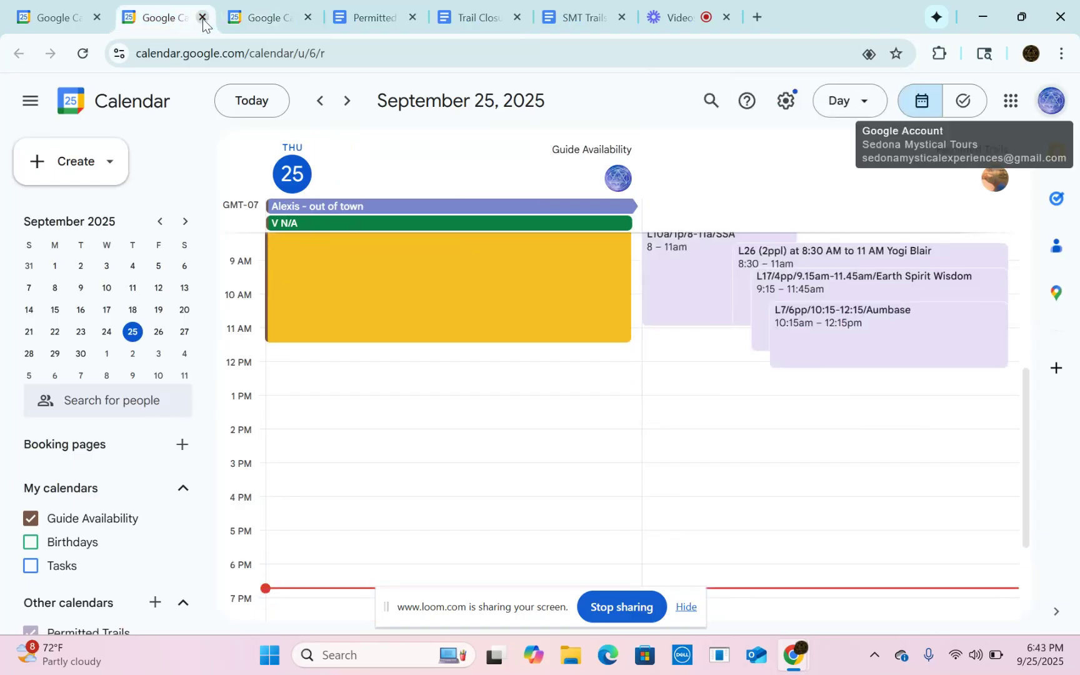
{"action": "left_click", "coordinate": [307, 19]}
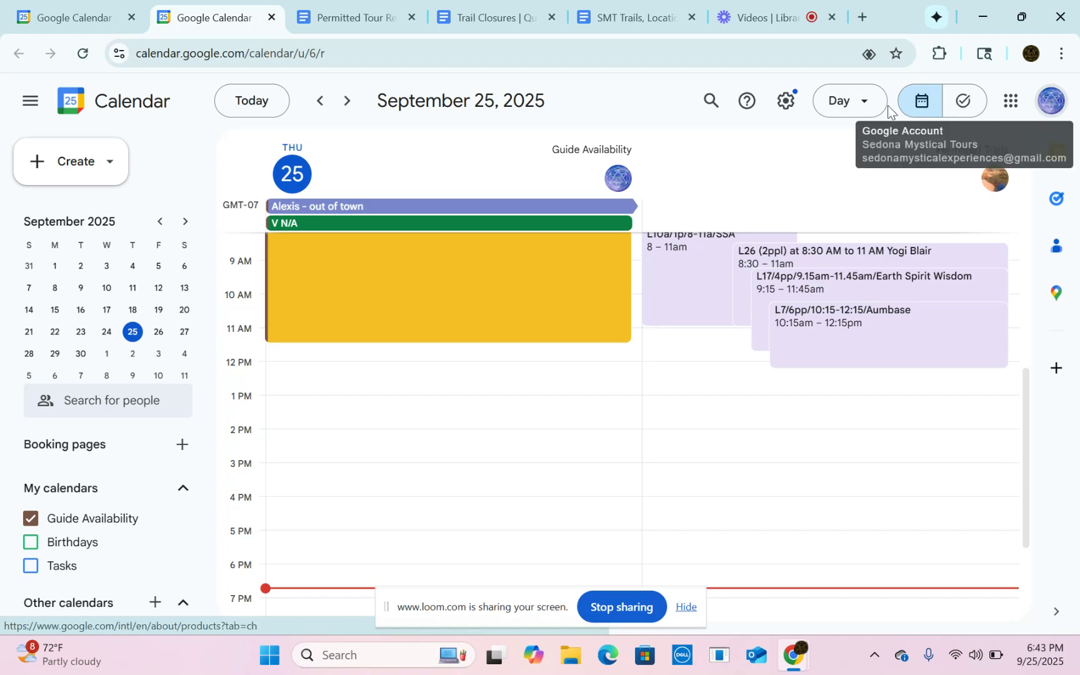
Step: Hide the Guide Availability calendar and leave only the Permitted Trails calendar displayed
{"action": "scroll", "coordinate": [160, 473], "scroll_direction": "down", "scroll_amount": 1}
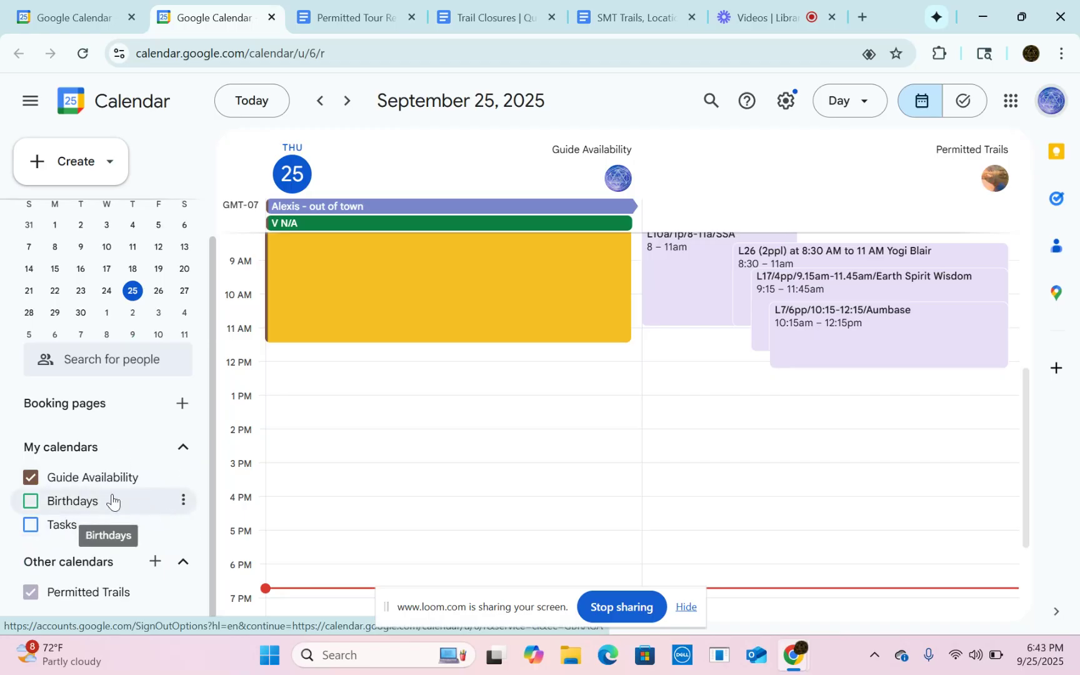
{"action": "left_click", "coordinate": [32, 478]}
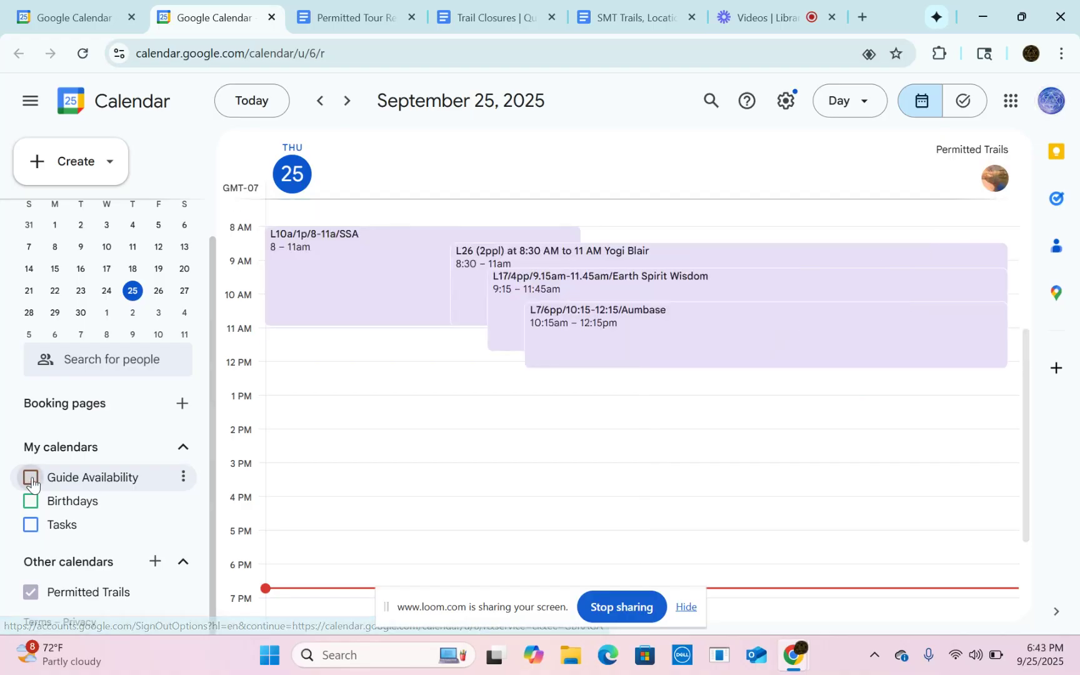
{"action": "left_click", "coordinate": [31, 592]}
{"action": "left_click", "coordinate": [31, 592]}
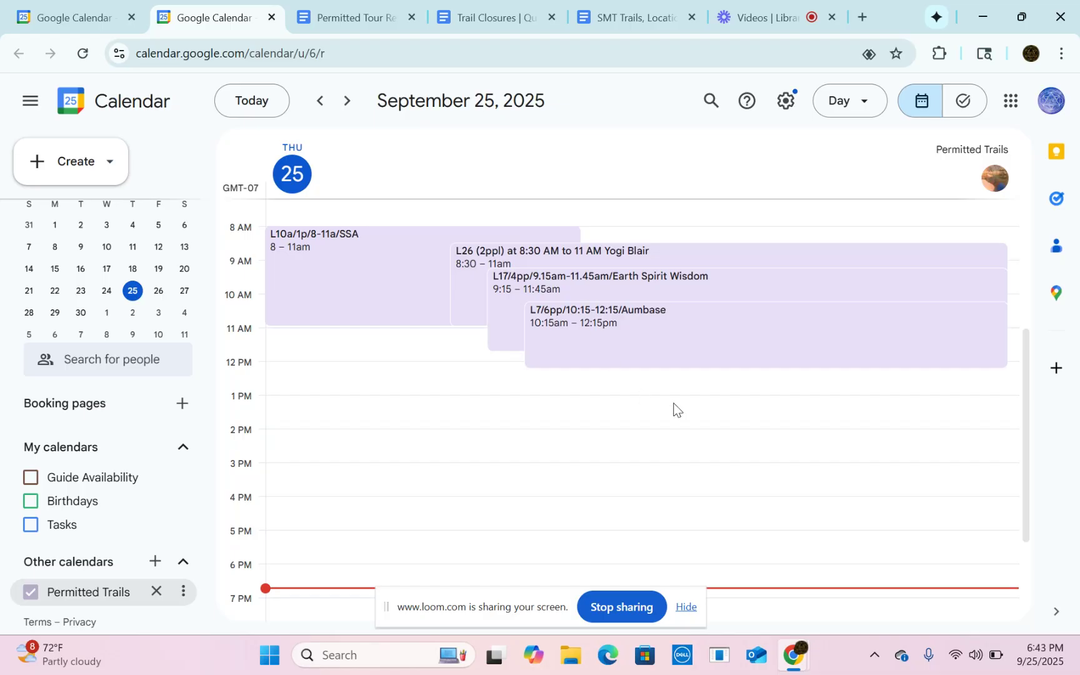
Step: Look over the day's Permitted Trails bookings, view the whole month, and return to the day view
{"action": "scroll", "coordinate": [676, 410], "scroll_direction": "up", "scroll_amount": 5}
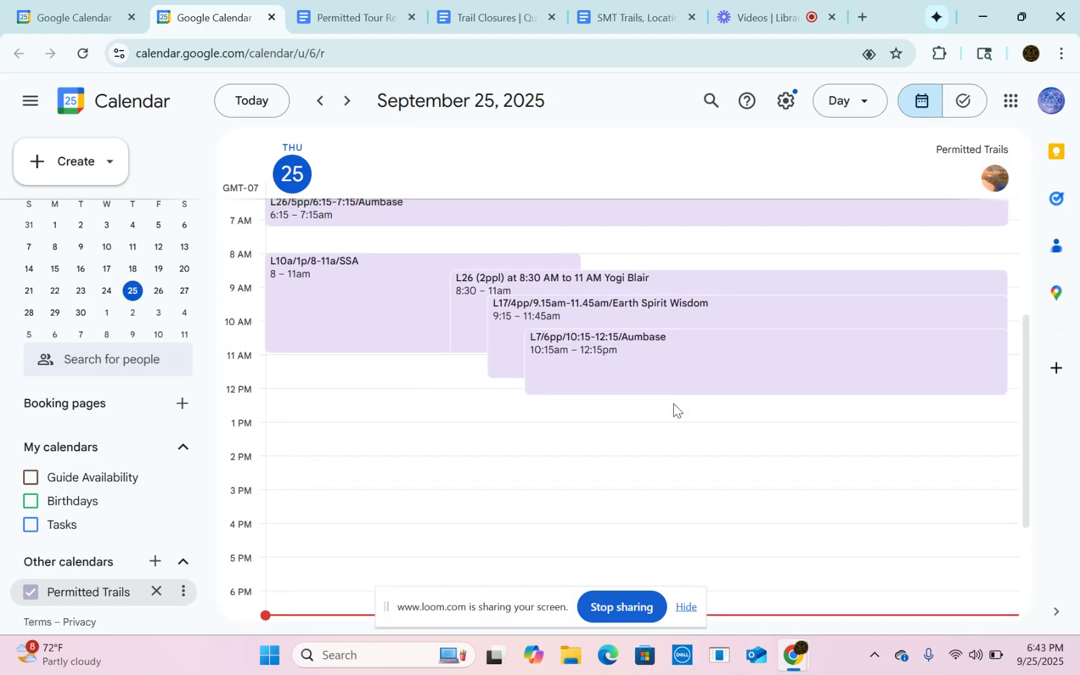
{"action": "scroll", "coordinate": [674, 409], "scroll_direction": "down", "scroll_amount": 4}
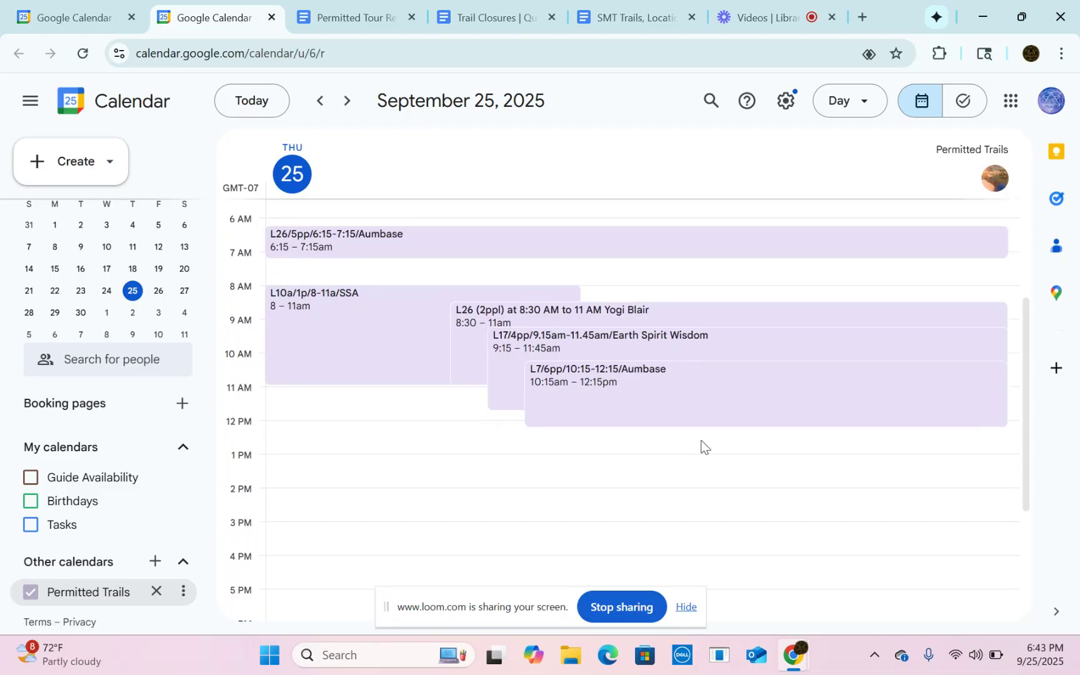
{"action": "left_click", "coordinate": [856, 115]}
{"action": "left_click", "coordinate": [863, 223]}
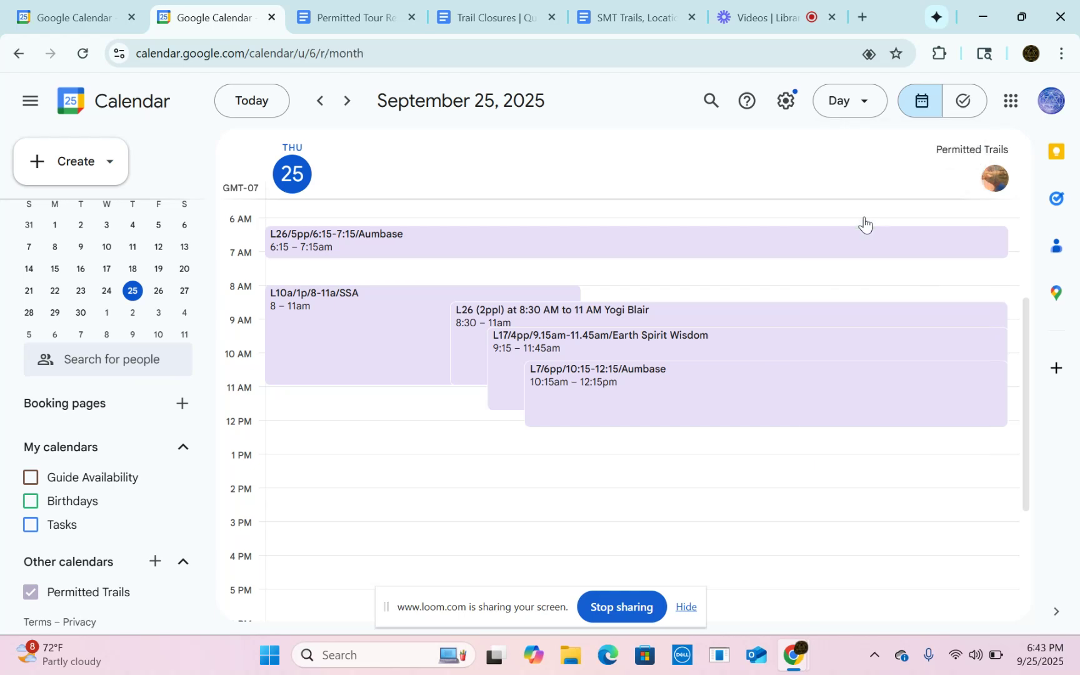
{"action": "left_click", "coordinate": [866, 106]}
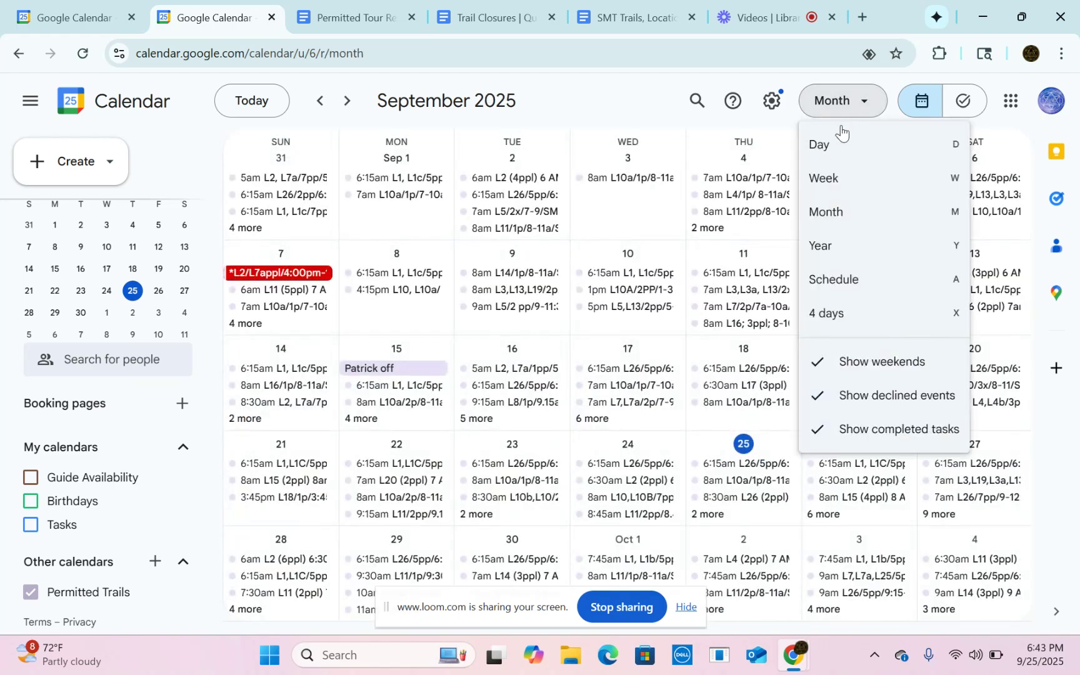
{"action": "left_click", "coordinate": [842, 153]}
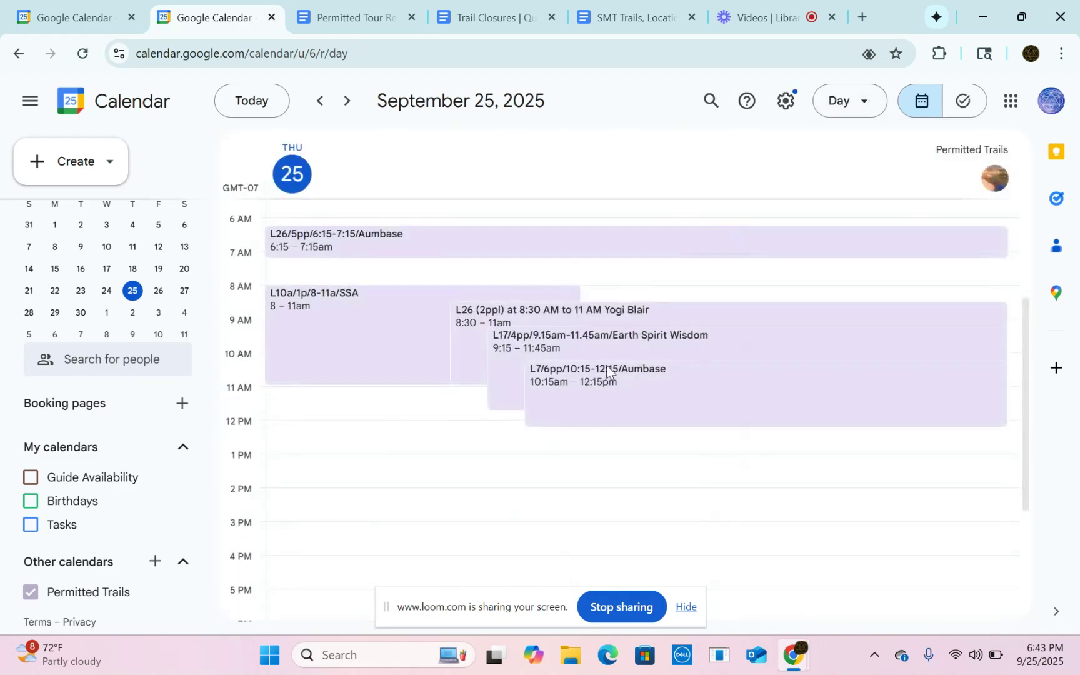
Step: Go to September 26, 2025 and review that day's trail bookings
{"action": "left_click", "coordinate": [345, 101]}
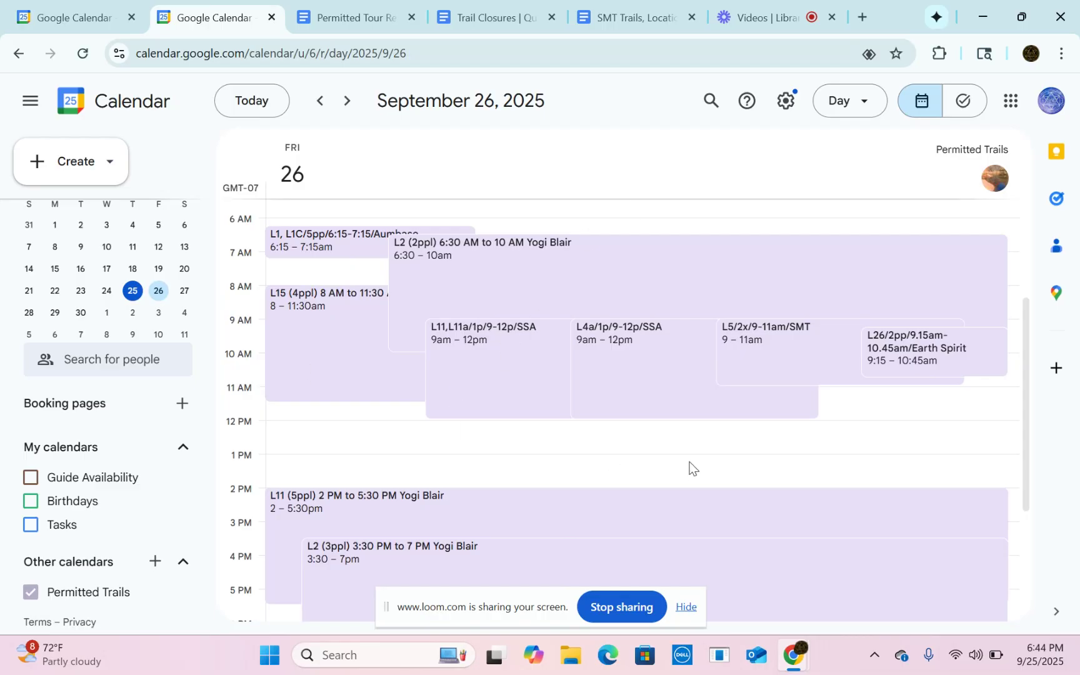
{"action": "scroll", "coordinate": [689, 468], "scroll_direction": "down", "scroll_amount": 1}
{"action": "scroll", "coordinate": [689, 467], "scroll_direction": "down", "scroll_amount": 5}
{"action": "scroll", "coordinate": [689, 467], "scroll_direction": "up", "scroll_amount": 7}
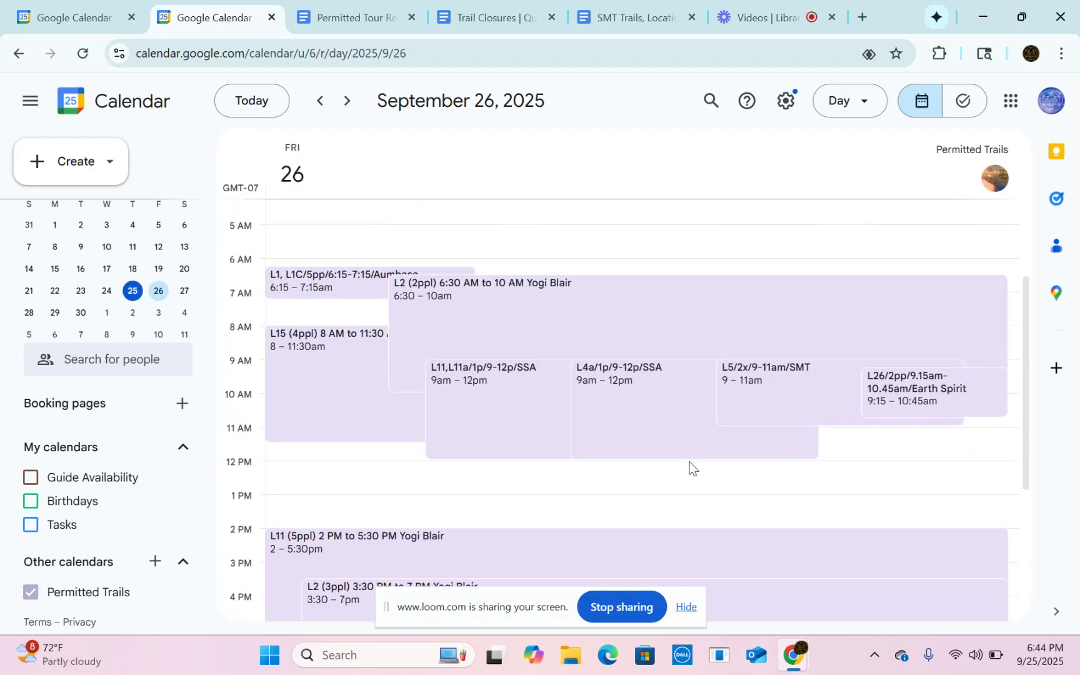
Step: Switch to the Permitted Tour Reservations guide in Google Docs and read from the large-group rules through the pre-save checklist
{"action": "left_click", "coordinate": [335, 18]}
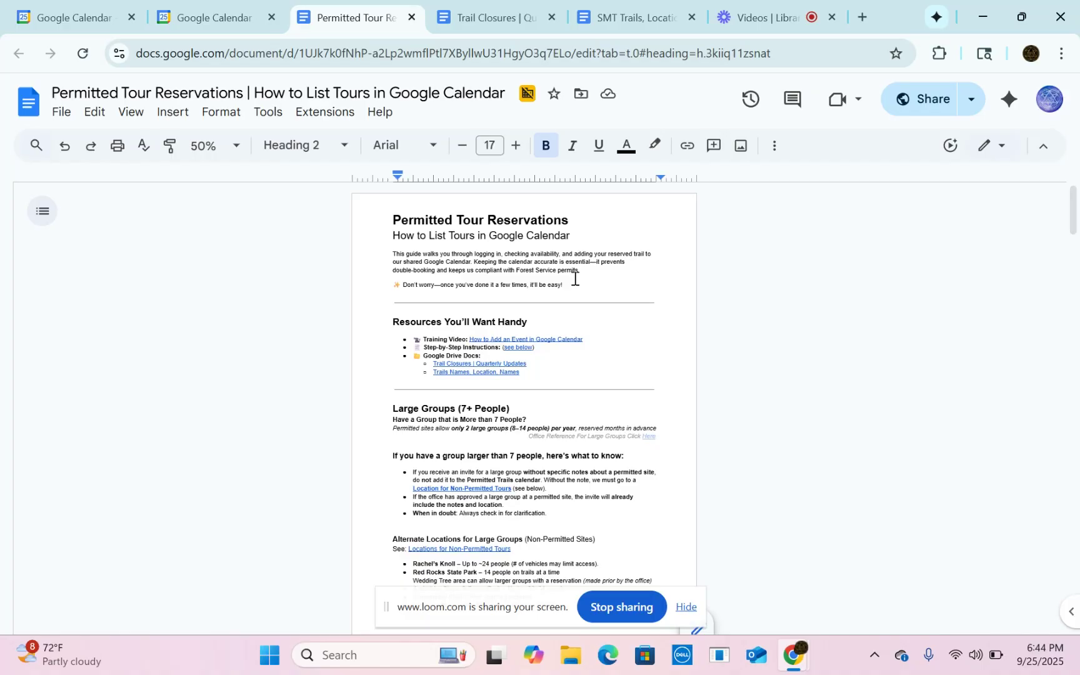
{"action": "scroll", "coordinate": [574, 279], "scroll_direction": "down", "scroll_amount": 5}
{"action": "scroll", "coordinate": [574, 279], "scroll_direction": "up", "scroll_amount": 5}
{"action": "scroll", "coordinate": [575, 279], "scroll_direction": "down", "scroll_amount": 3}
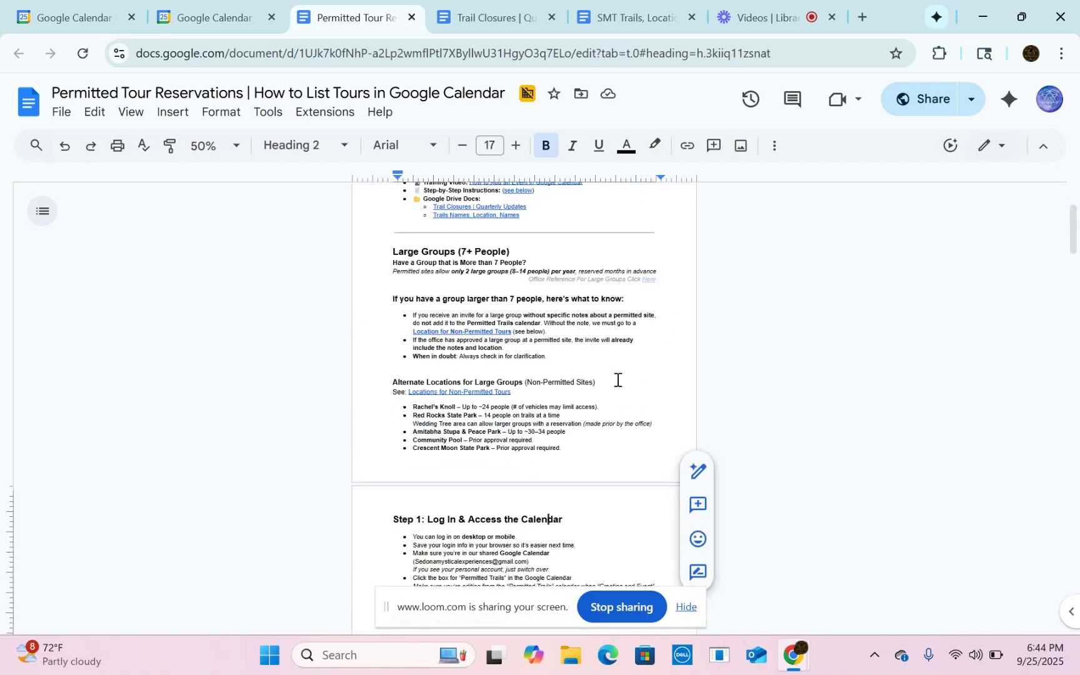
{"action": "scroll", "coordinate": [617, 379], "scroll_direction": "down", "scroll_amount": 1}
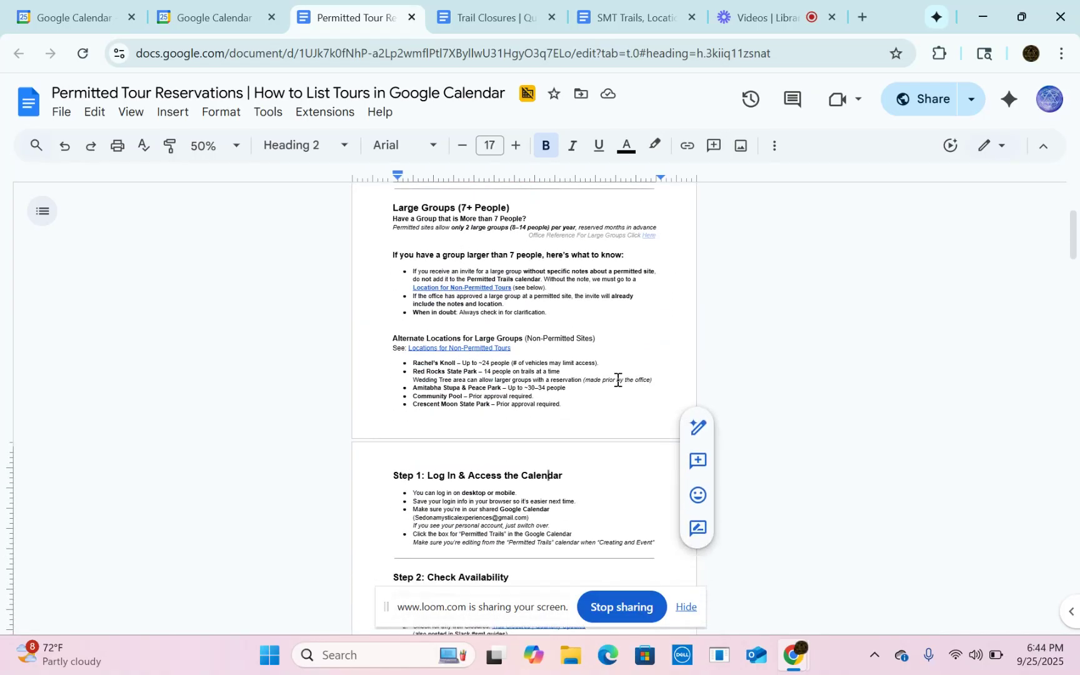
{"action": "scroll", "coordinate": [617, 379], "scroll_direction": "down", "scroll_amount": 7}
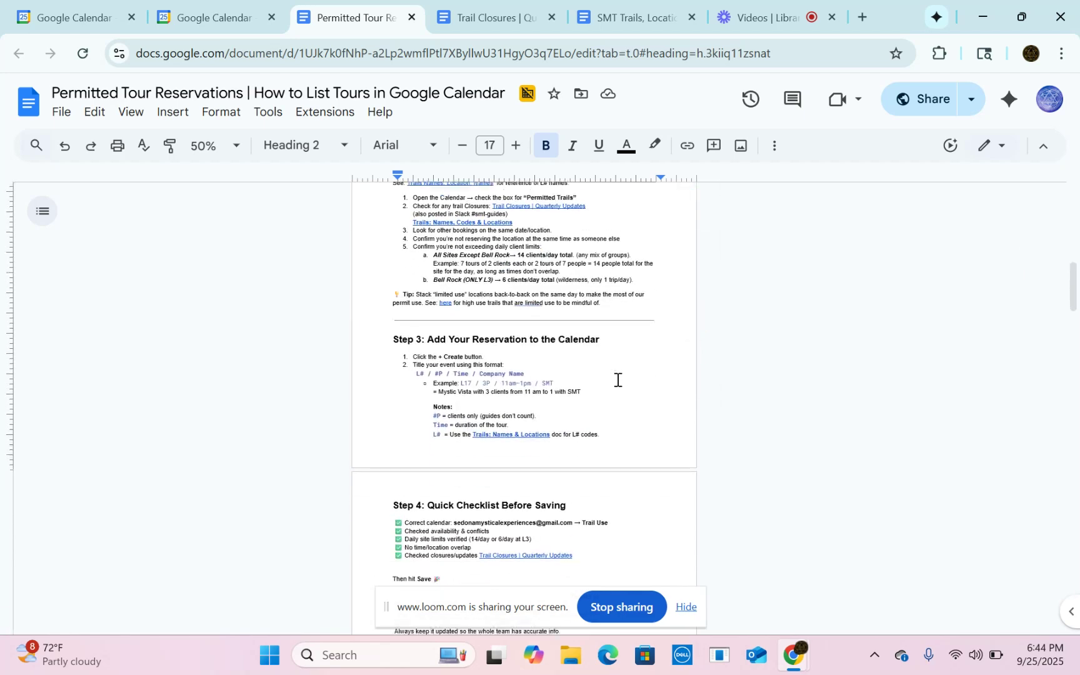
{"action": "scroll", "coordinate": [618, 379], "scroll_direction": "down", "scroll_amount": 3}
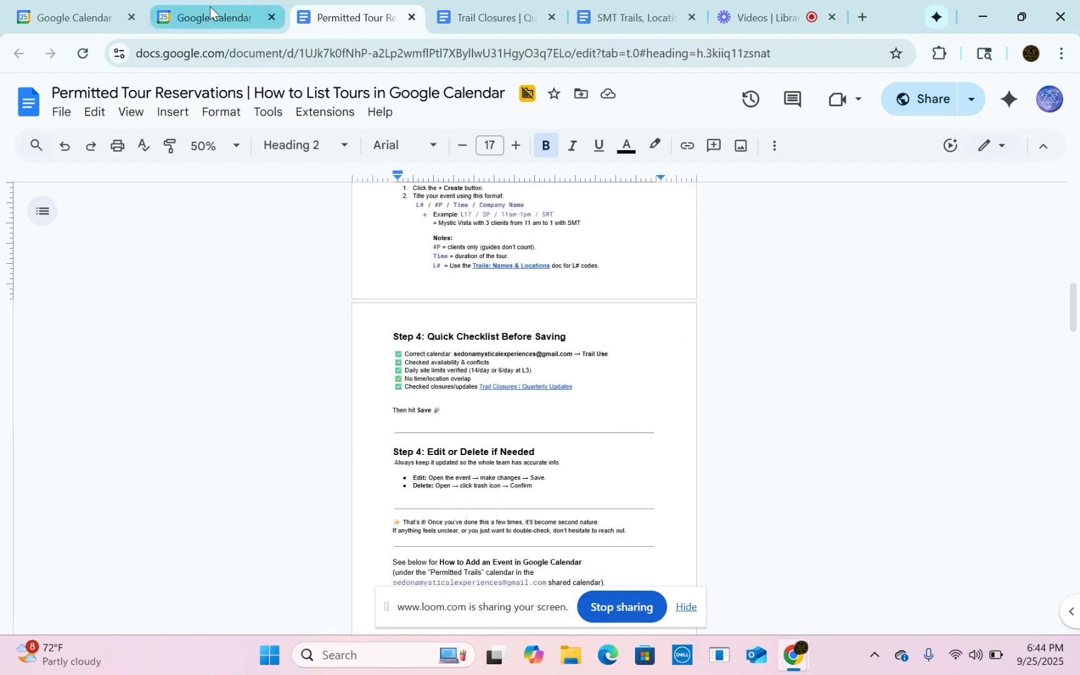
Step: Close the spare calendar tab and start a new event on September 26 in the shared calendar
{"action": "left_click", "coordinate": [134, 17]}
{"action": "left_click", "coordinate": [68, 18]}
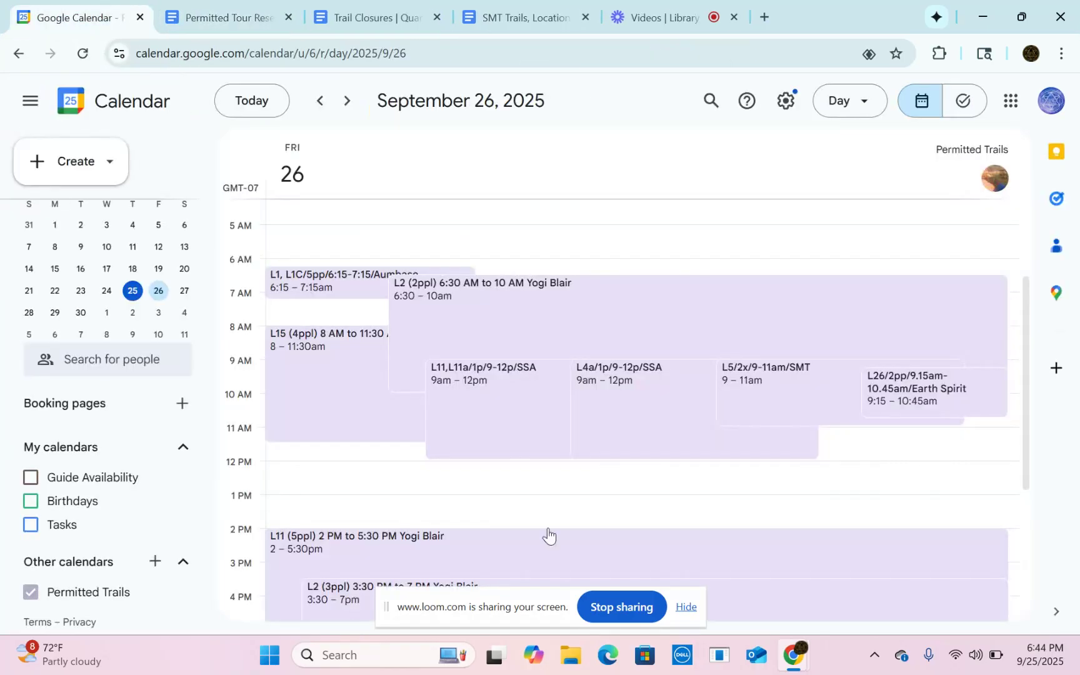
{"action": "scroll", "coordinate": [489, 458], "scroll_direction": "up", "scroll_amount": 3}
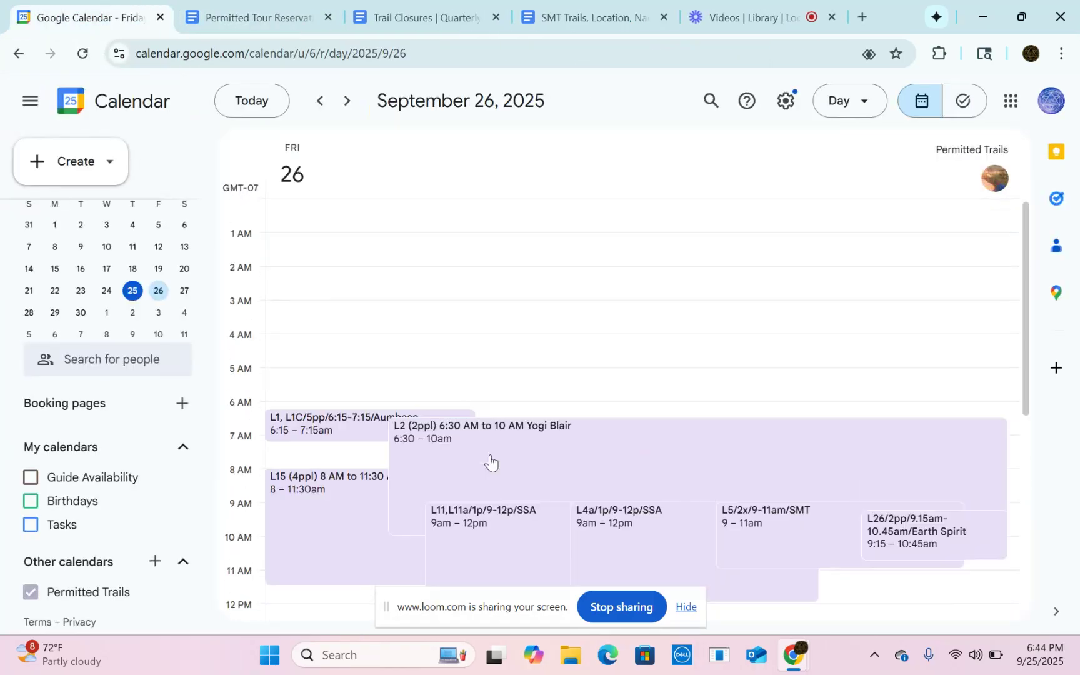
{"action": "left_click", "coordinate": [55, 170]}
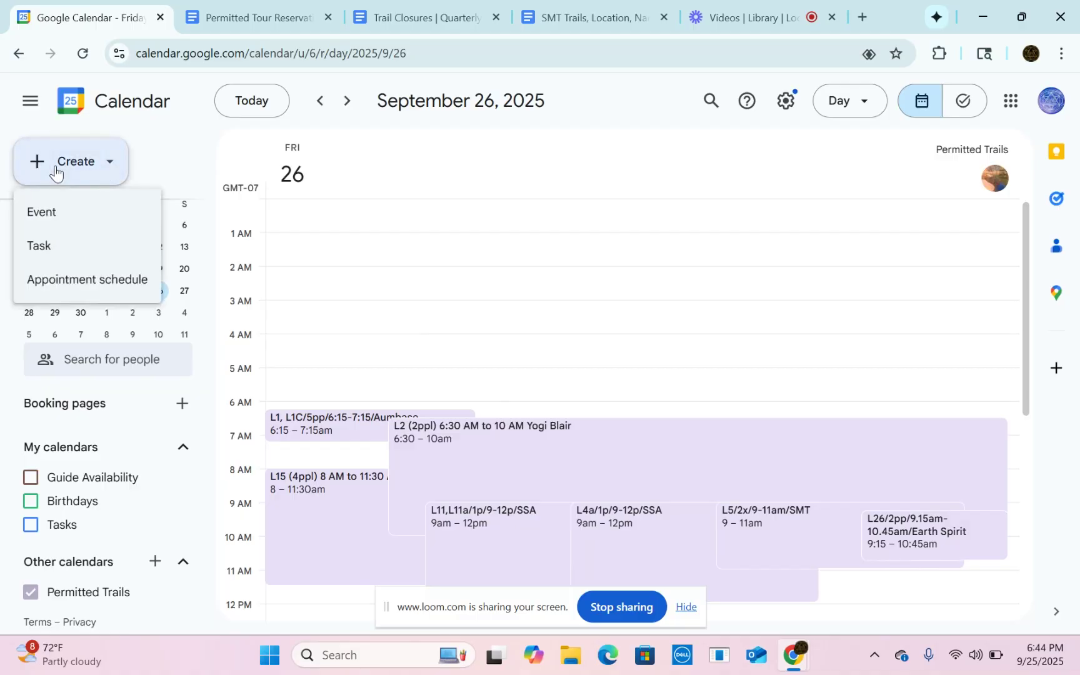
{"action": "left_click", "coordinate": [68, 215]}
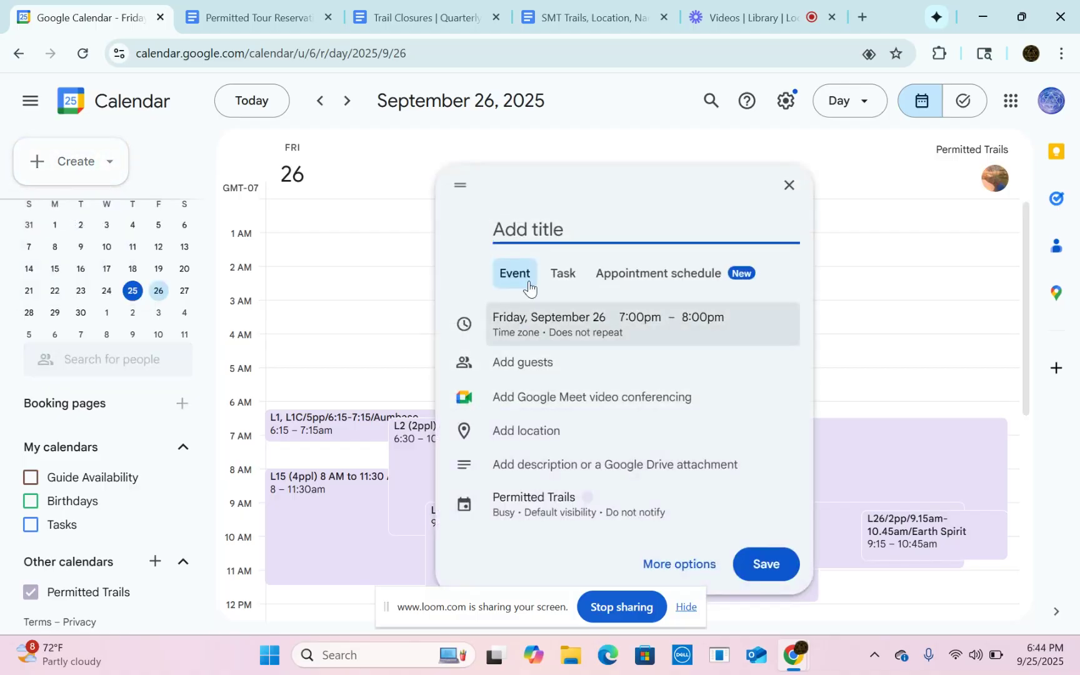
Step: Copy the title format "L# / #P / Time / Company Name" from Step 3 of the Permitted Tour Reservations guide into the new event's title
{"action": "left_click", "coordinate": [220, 17]}
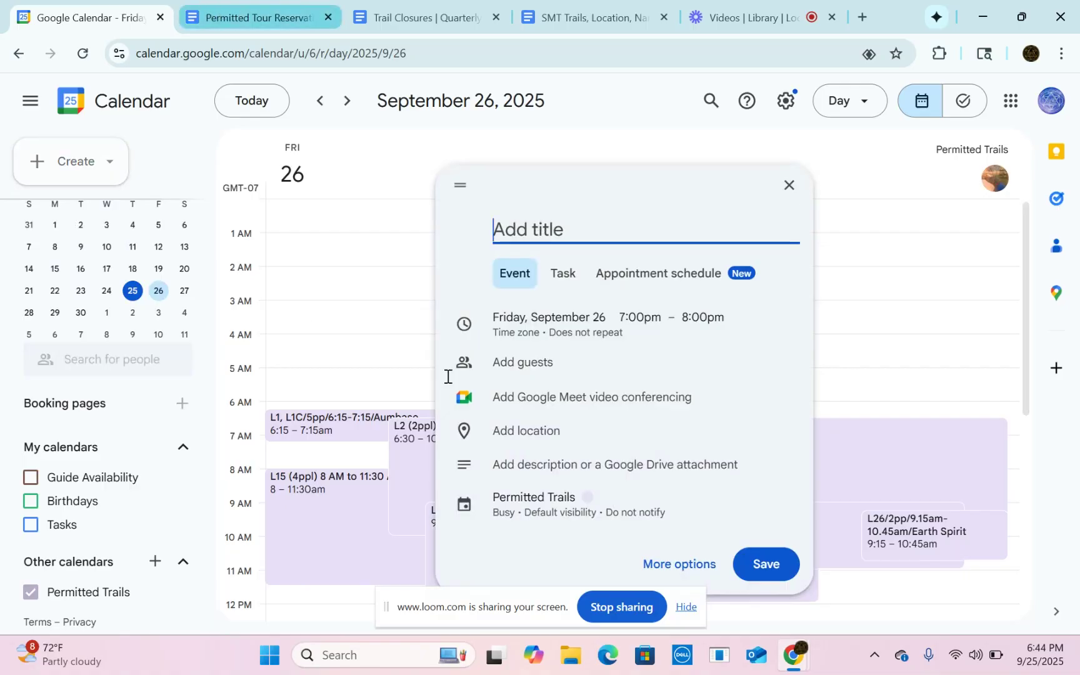
{"action": "scroll", "coordinate": [504, 383], "scroll_direction": "down", "scroll_amount": 1}
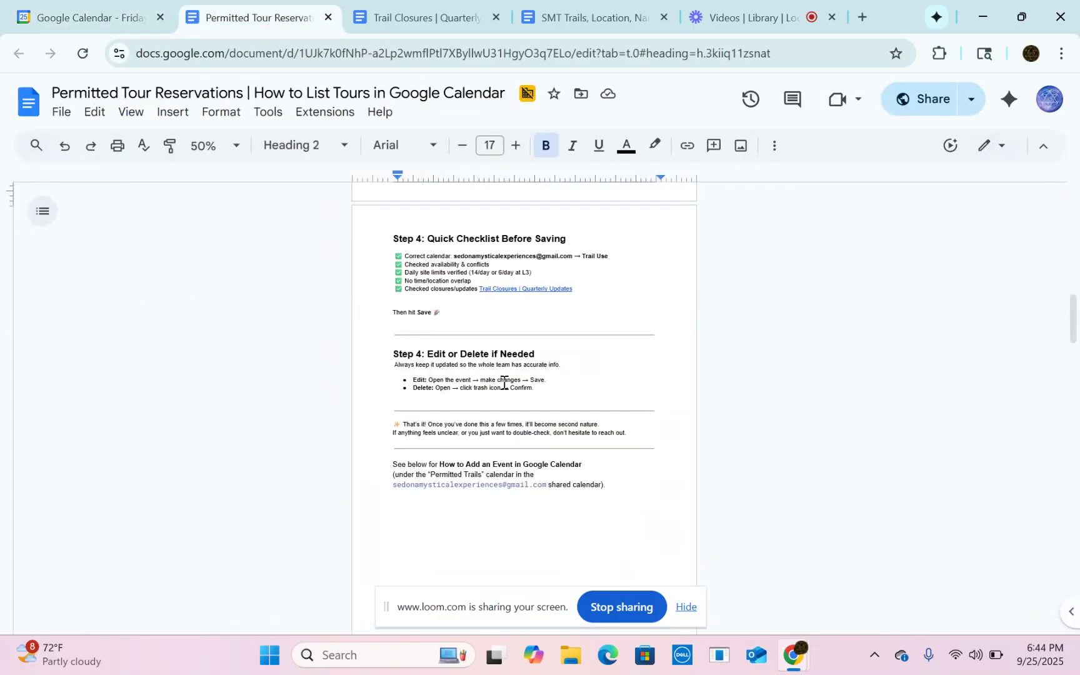
{"action": "scroll", "coordinate": [503, 383], "scroll_direction": "up", "scroll_amount": 8}
{"action": "scroll", "coordinate": [504, 382], "scroll_direction": "down", "scroll_amount": 1}
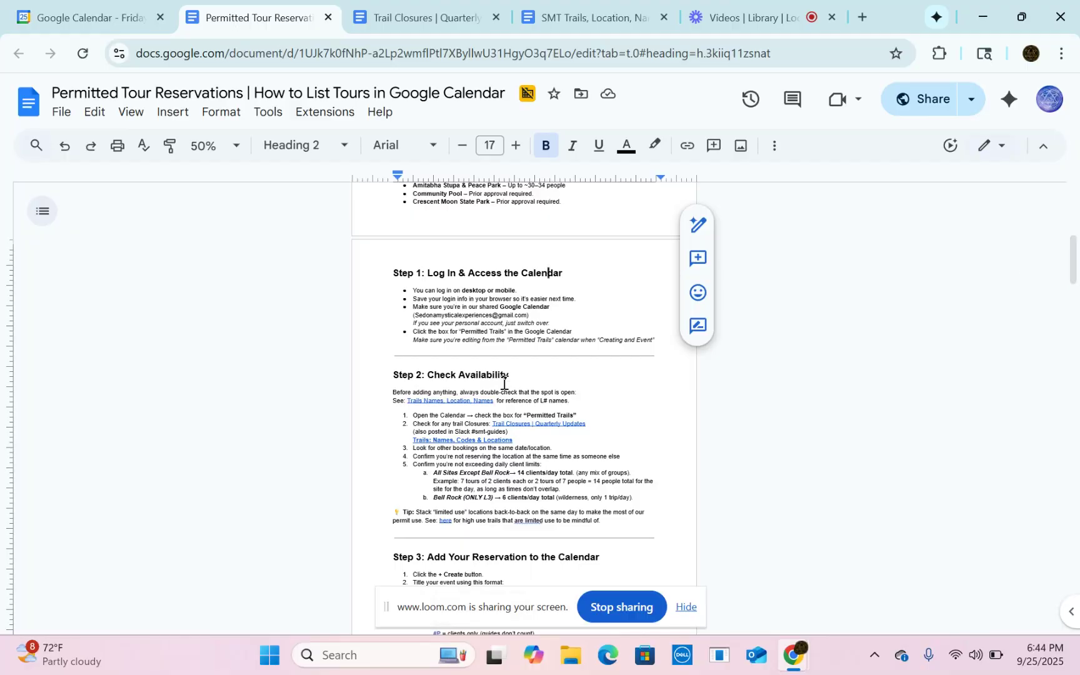
{"action": "scroll", "coordinate": [504, 383], "scroll_direction": "up", "scroll_amount": 3}
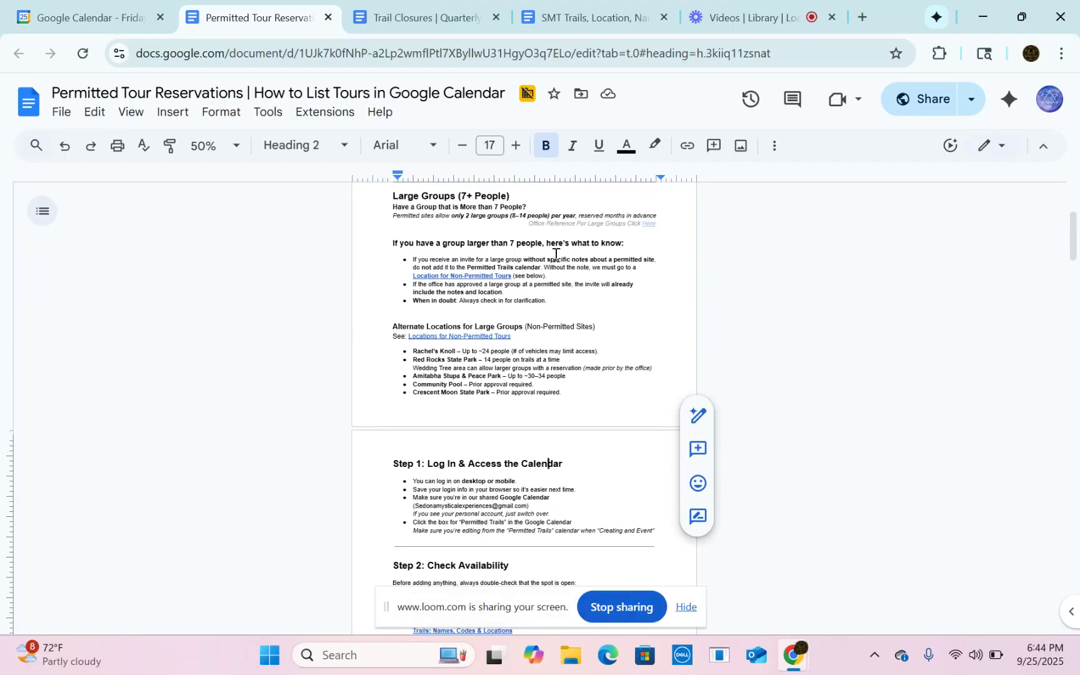
{"action": "scroll", "coordinate": [554, 253], "scroll_direction": "up", "scroll_amount": 2}
{"action": "scroll", "coordinate": [556, 254], "scroll_direction": "down", "scroll_amount": 4}
{"action": "scroll", "coordinate": [556, 255], "scroll_direction": "down", "scroll_amount": 4}
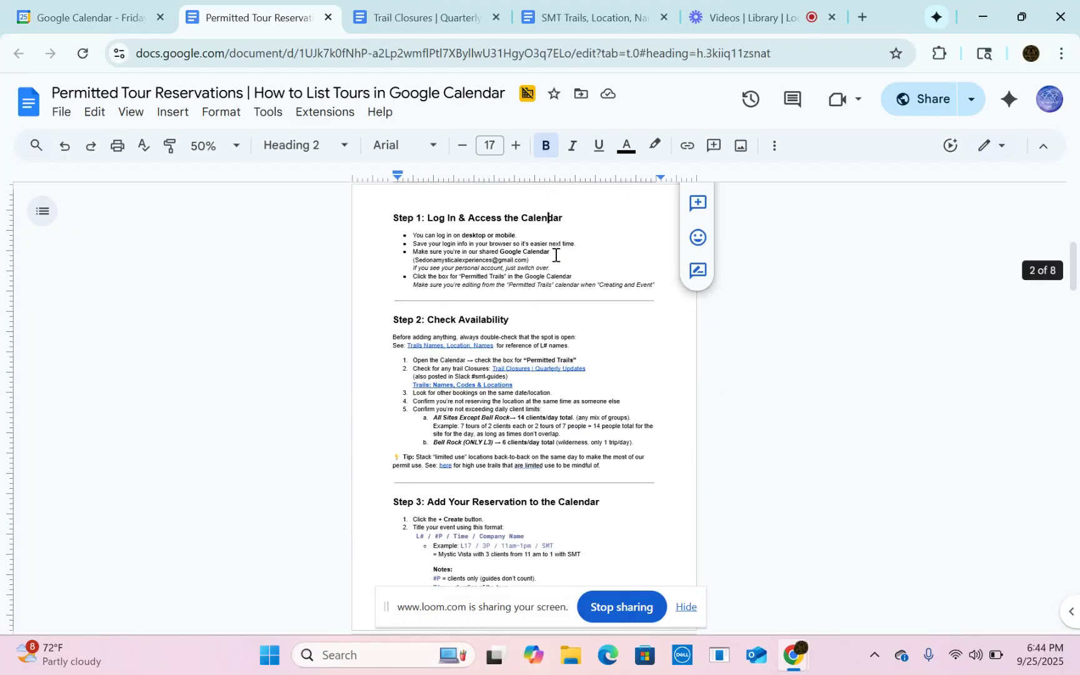
{"action": "left_click_drag", "start_coordinate": [547, 410], "coordinate": [407, 406]}
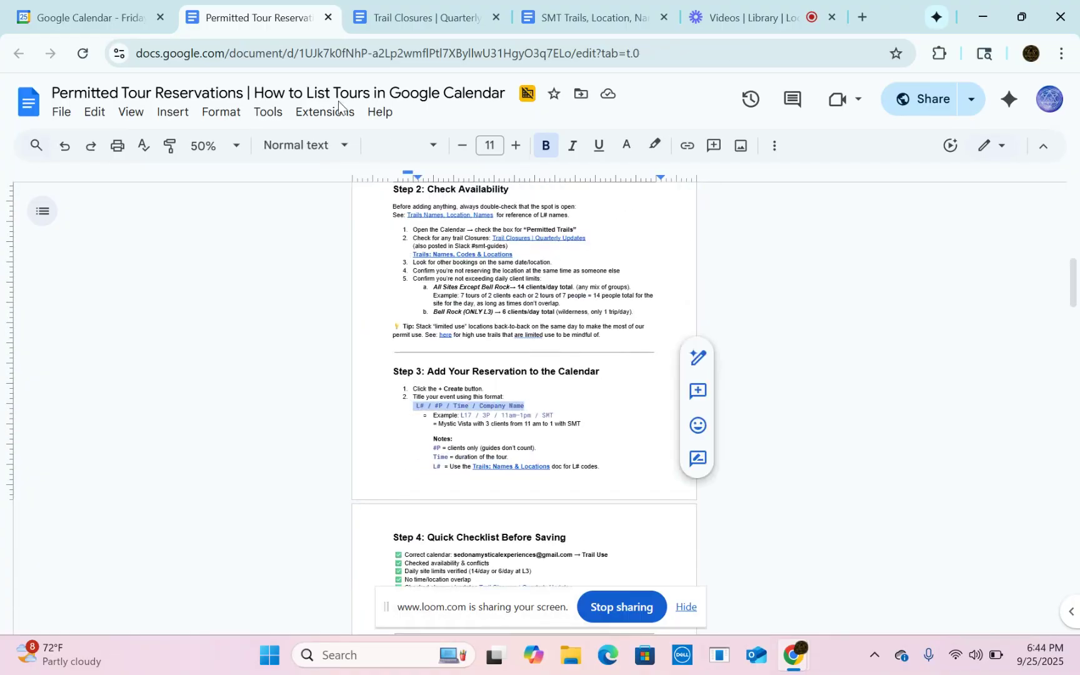
{"action": "left_click", "coordinate": [114, 17]}
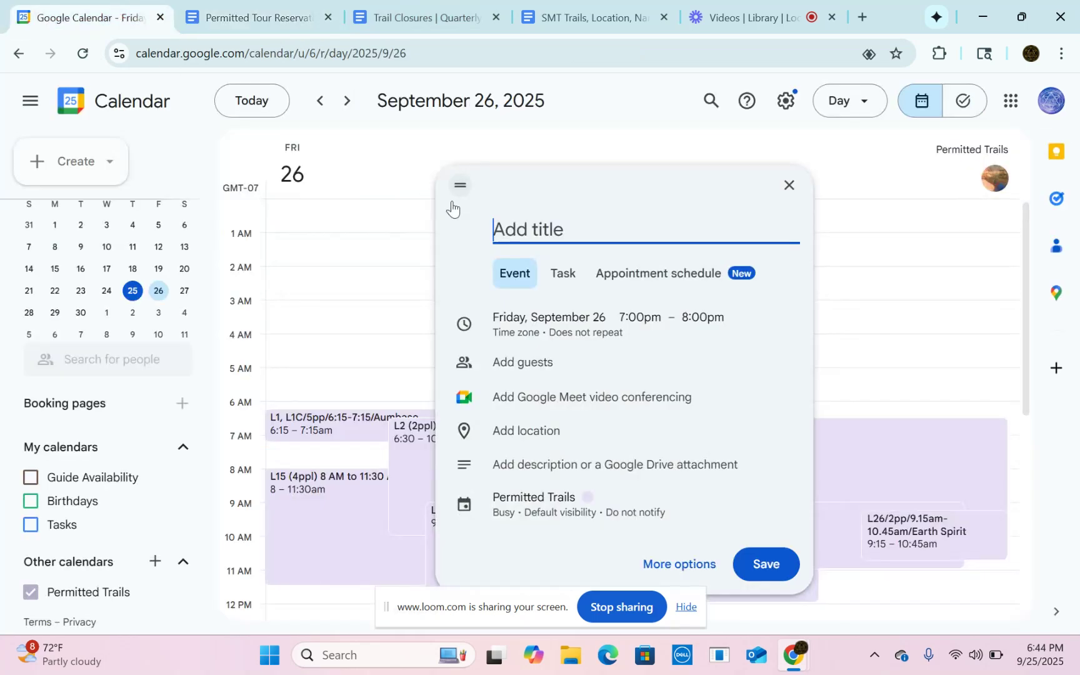
{"action": "type", "text": "L# / #P / Time / Company Name"}
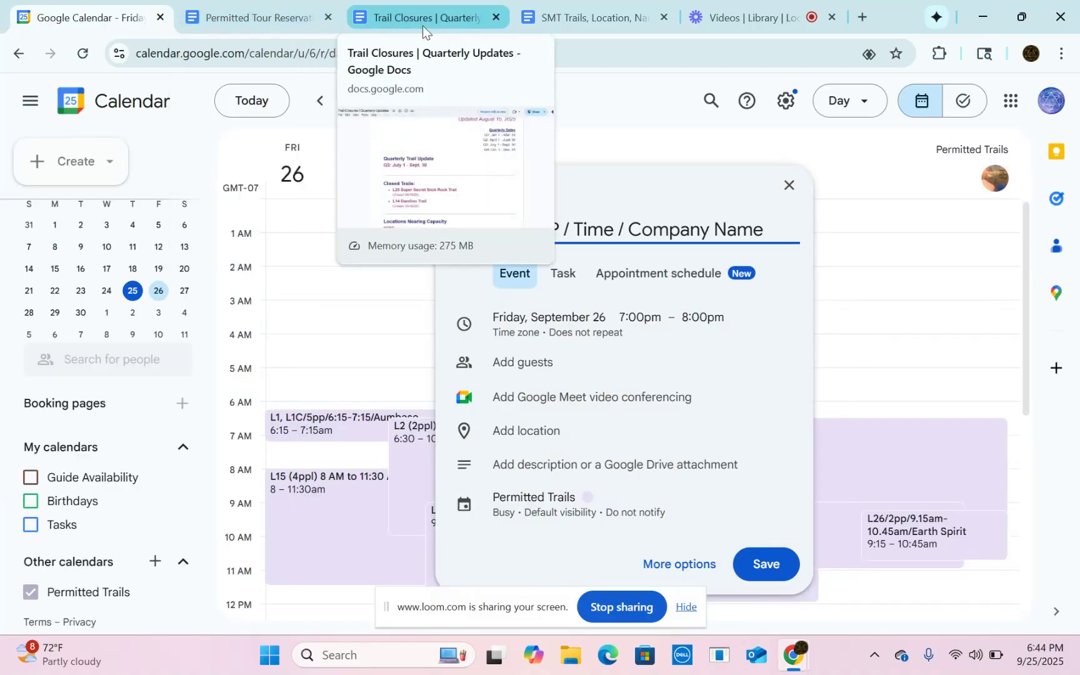
Step: Replace the title's L# placeholder with the Bell Rock Trail codes "L3, L13, L19" copied from the SMT Trails, Location, Names document
{"action": "left_click", "coordinate": [608, 17]}
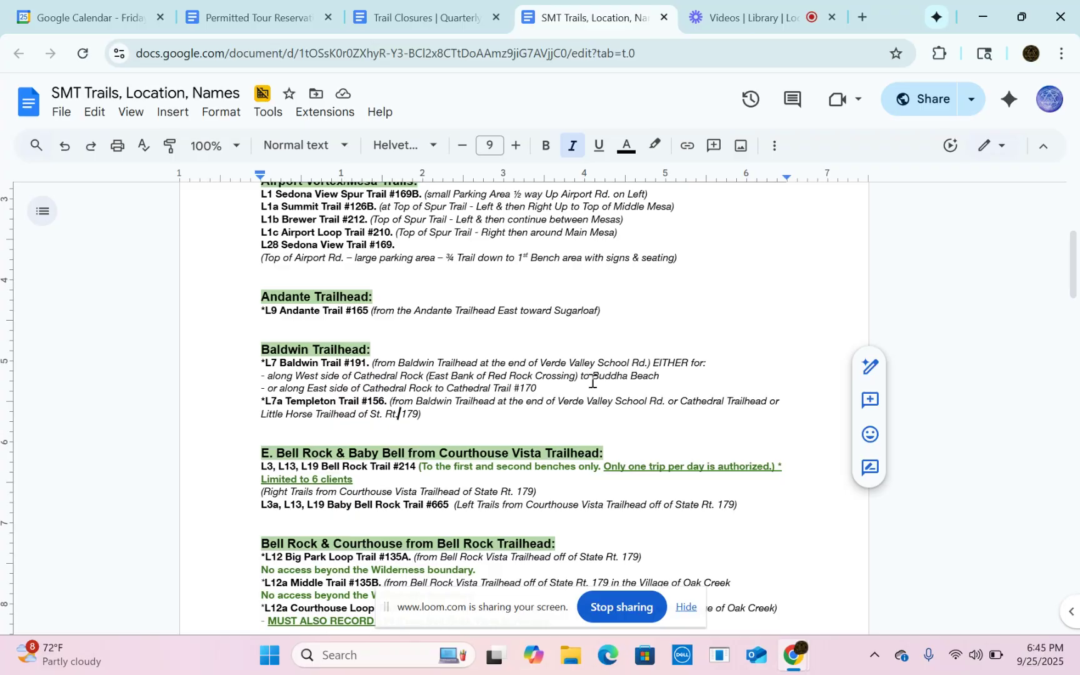
{"action": "scroll", "coordinate": [592, 382], "scroll_direction": "up", "scroll_amount": 5}
{"action": "scroll", "coordinate": [378, 440], "scroll_direction": "down", "scroll_amount": 3}
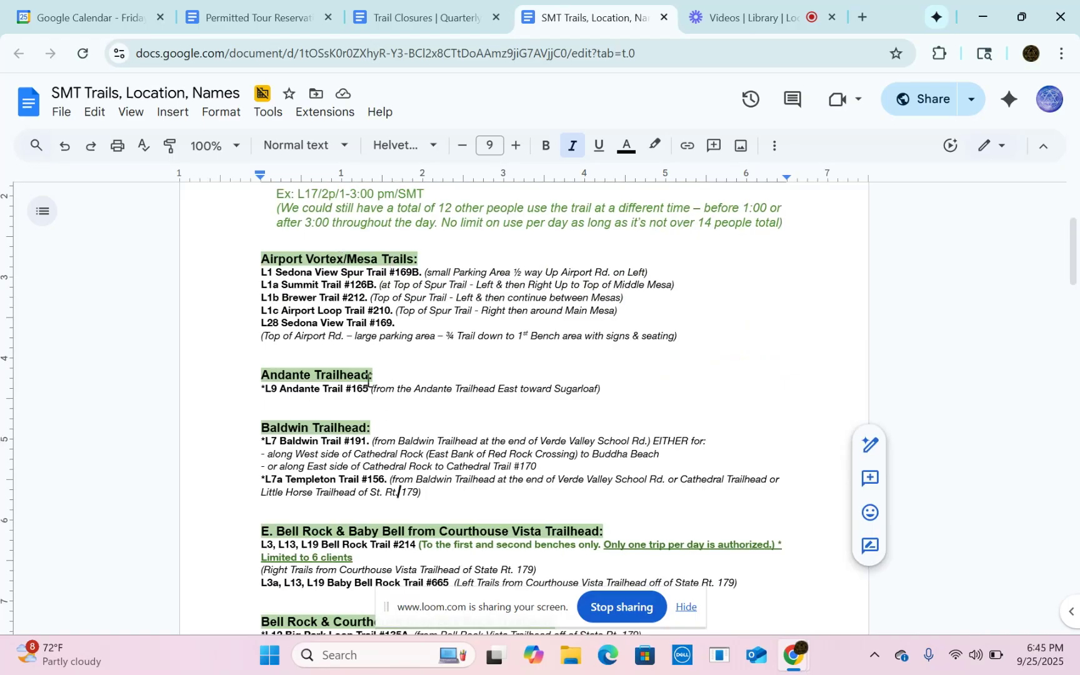
{"action": "scroll", "coordinate": [464, 452], "scroll_direction": "down", "scroll_amount": 2}
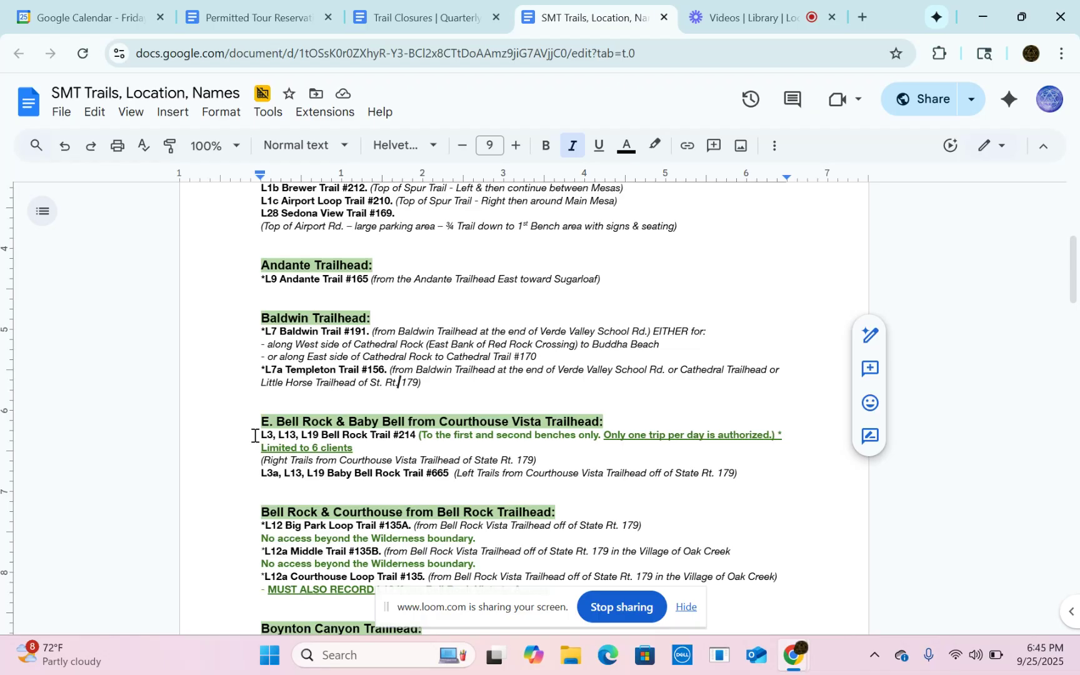
{"action": "left_click_drag", "start_coordinate": [255, 435], "coordinate": [304, 431]}
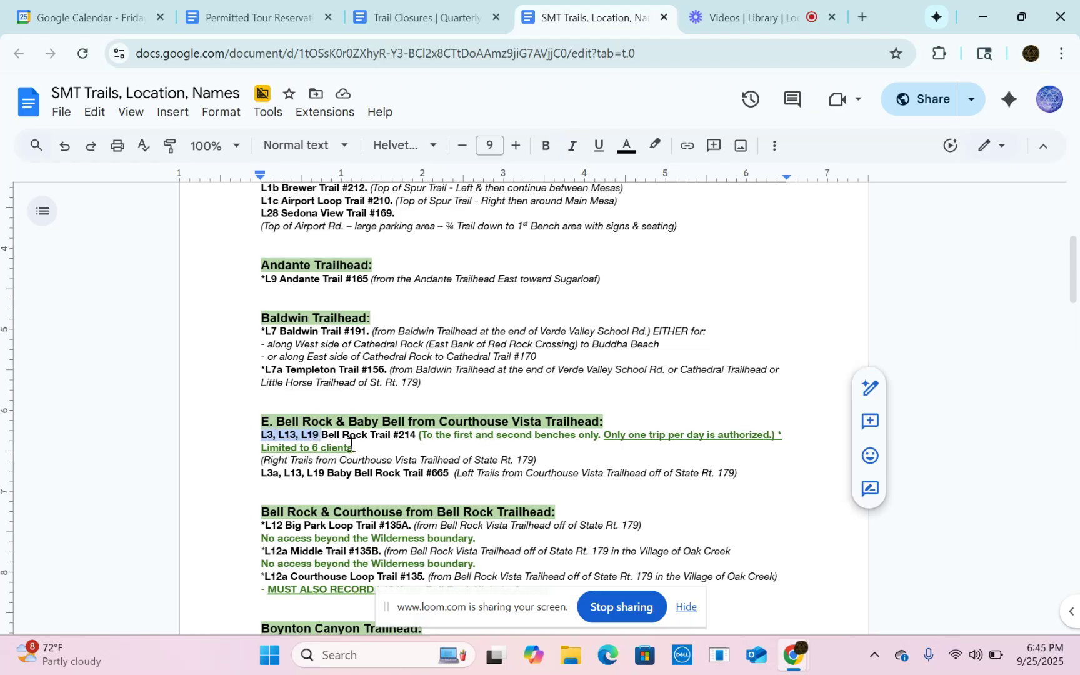
{"action": "left_click", "coordinate": [100, 18]}
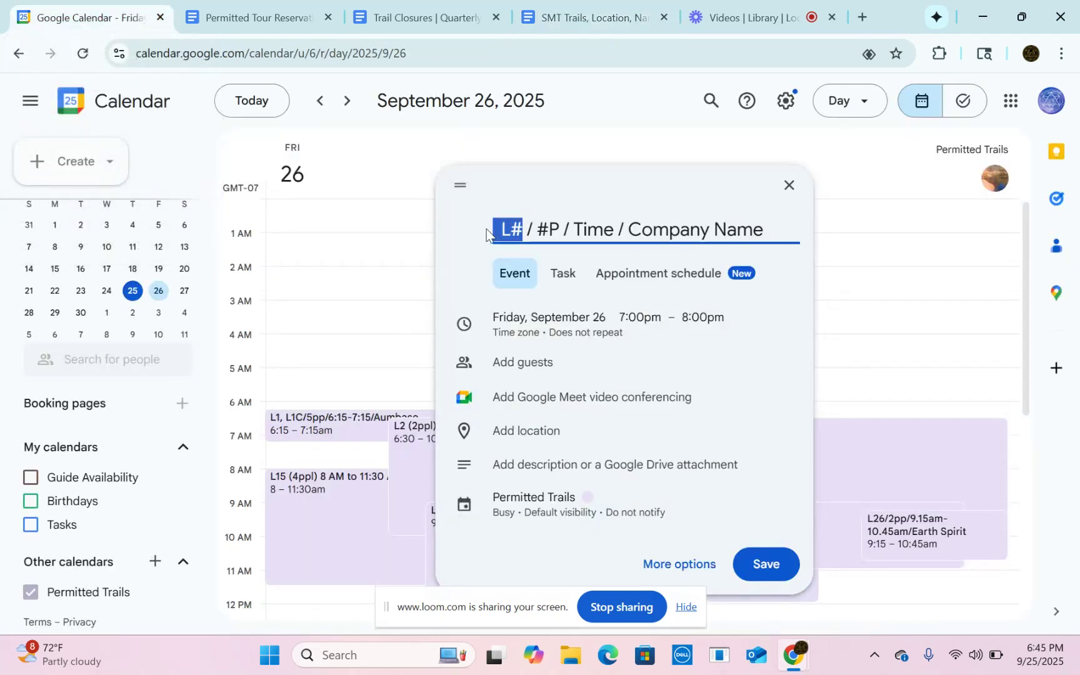
{"action": "type", "text": "L3, L13, L19"}
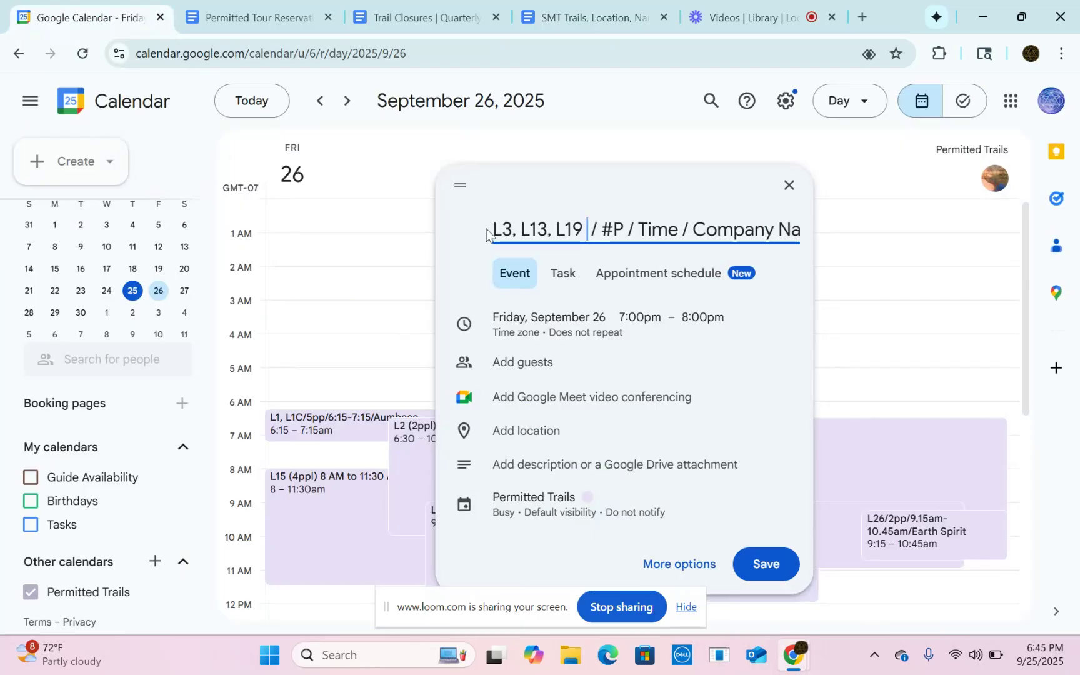
{"action": "left_click", "coordinate": [544, 17]}
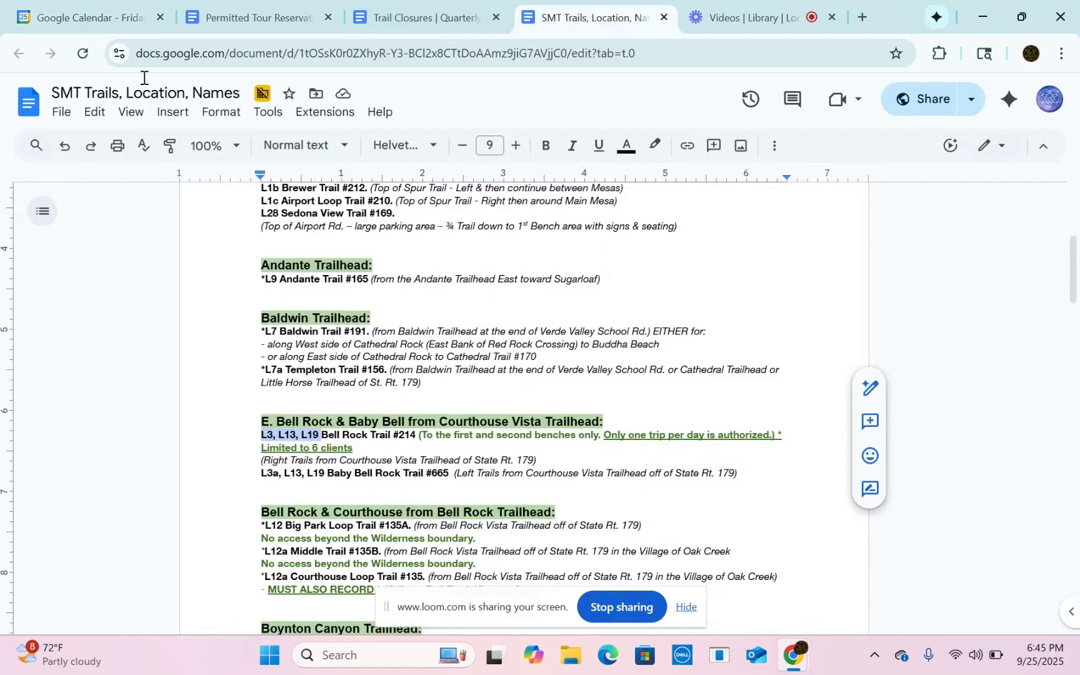
{"action": "left_click", "coordinate": [79, 20]}
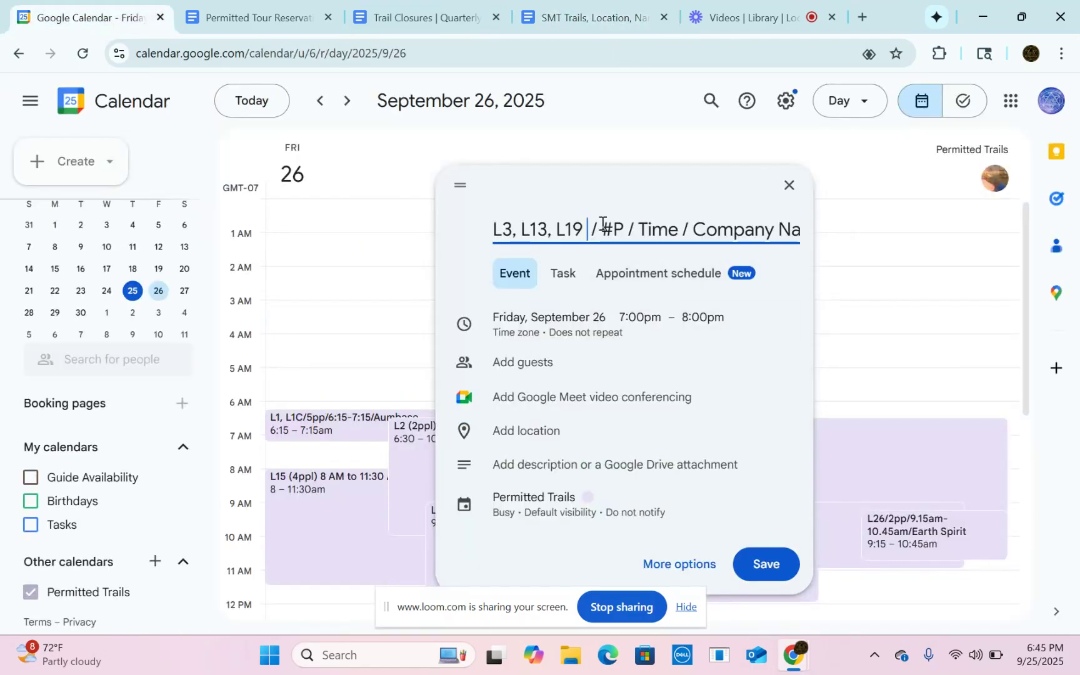
{"action": "key", "text": "BackSpace"}
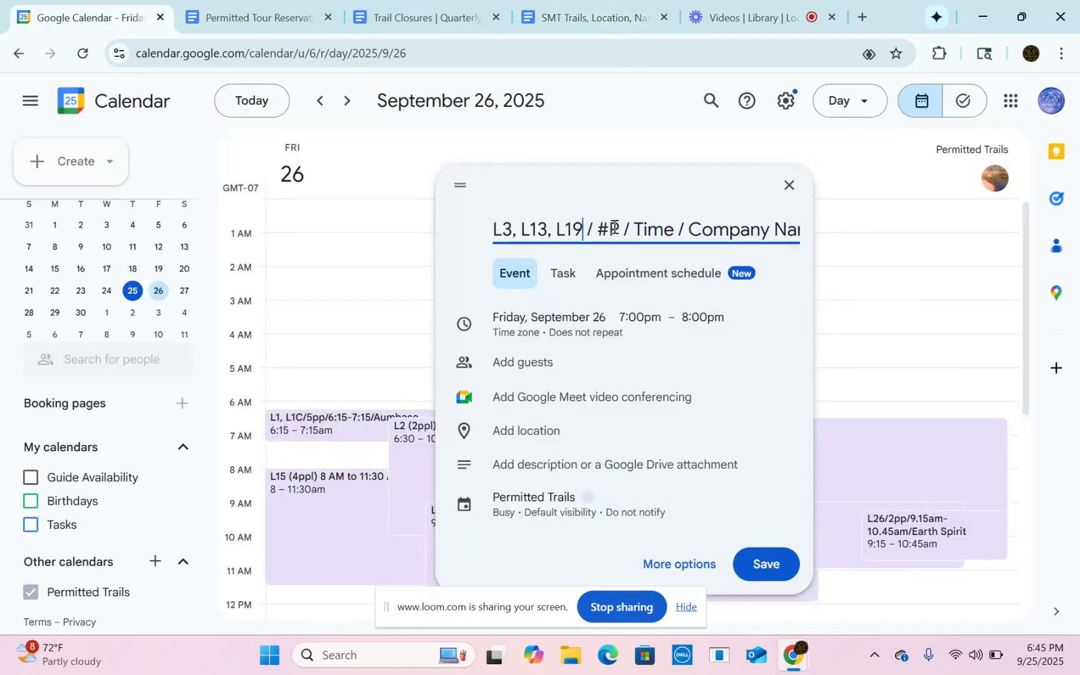
Step: Replace the remaining placeholders in the event title with 2P, 8-10am and SMT
{"action": "left_click", "coordinate": [614, 227]}
{"action": "key", "text": "BackSpace"}
{"action": "type", "text": "2"}
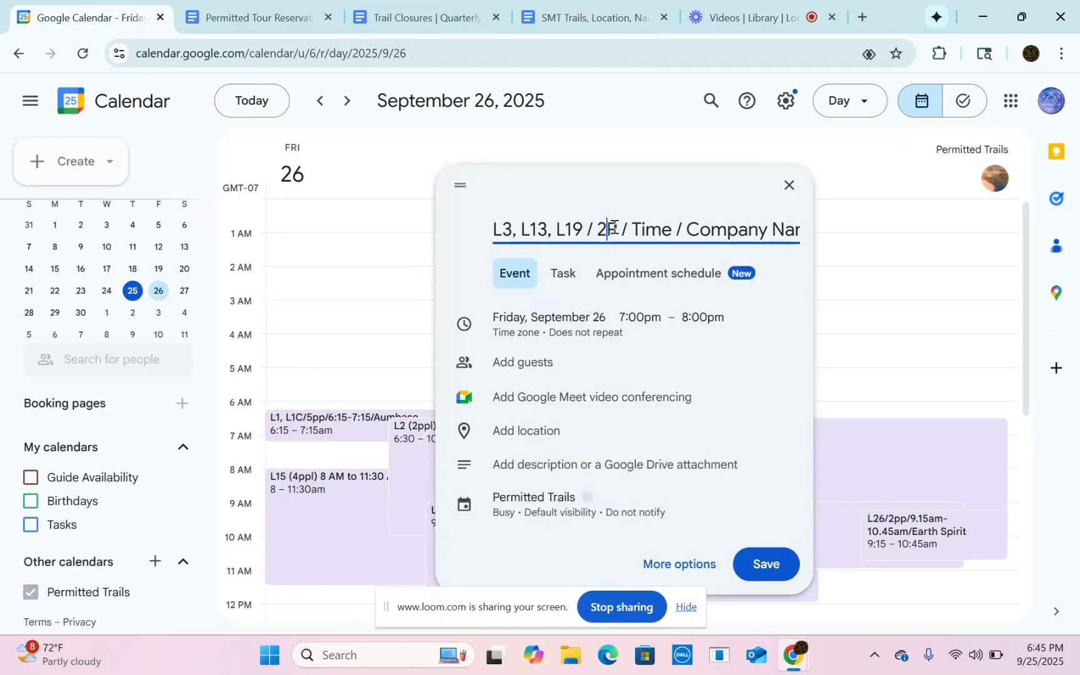
{"action": "double_click", "coordinate": [651, 227]}
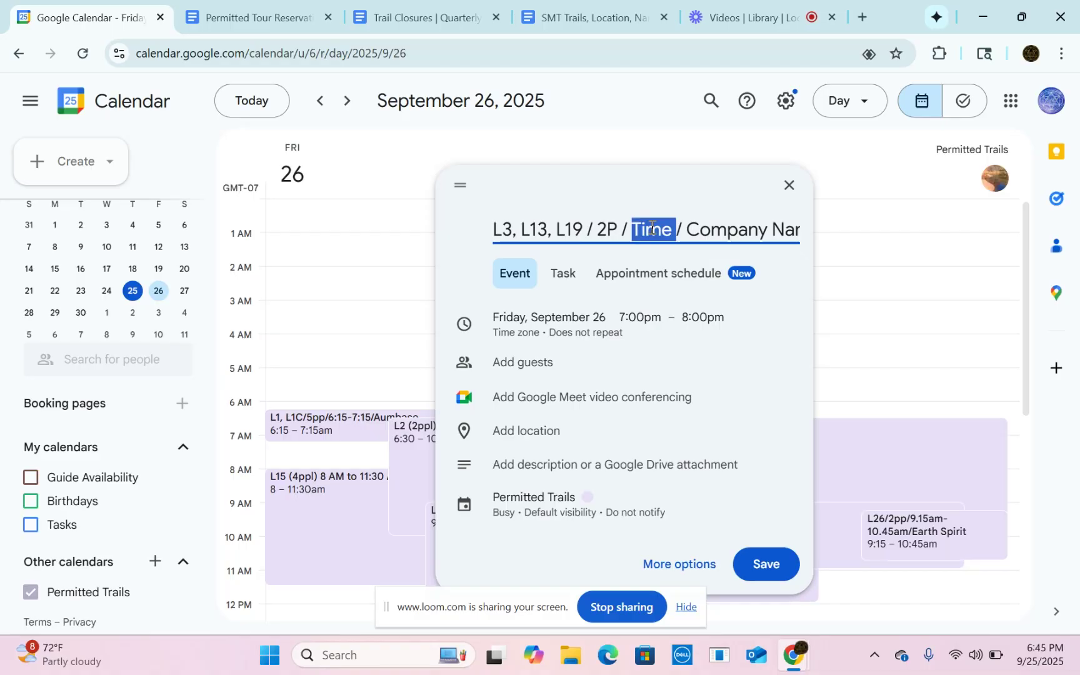
{"action": "type", "text": "8-10"}
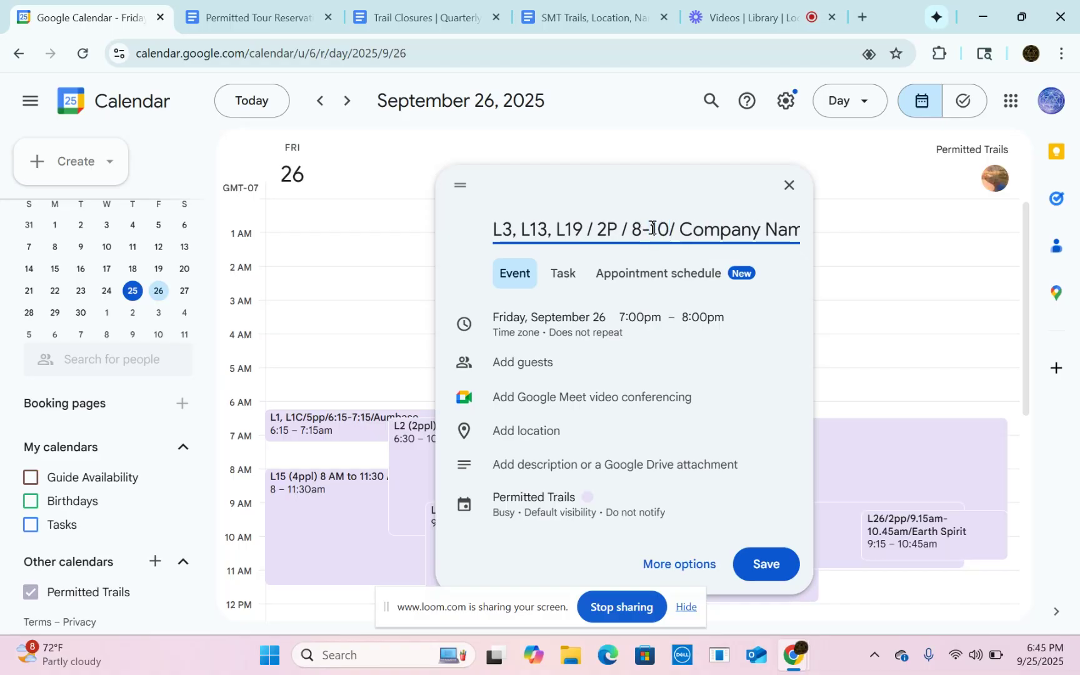
{"action": "type", "text": "am"}
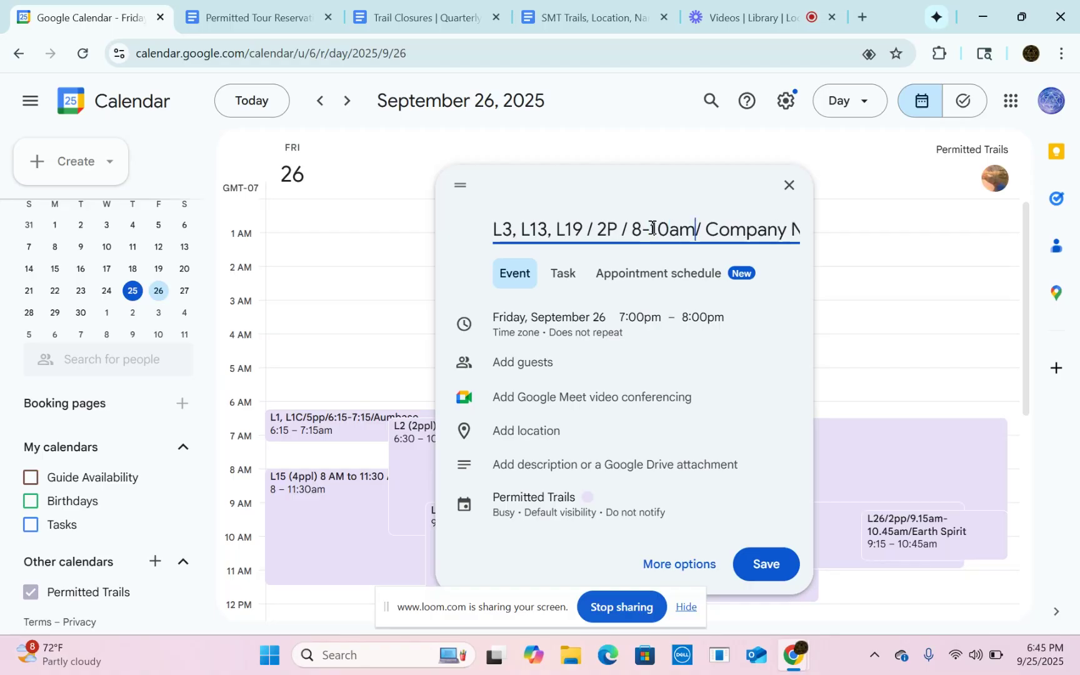
{"action": "triple_click", "coordinate": [727, 230]}
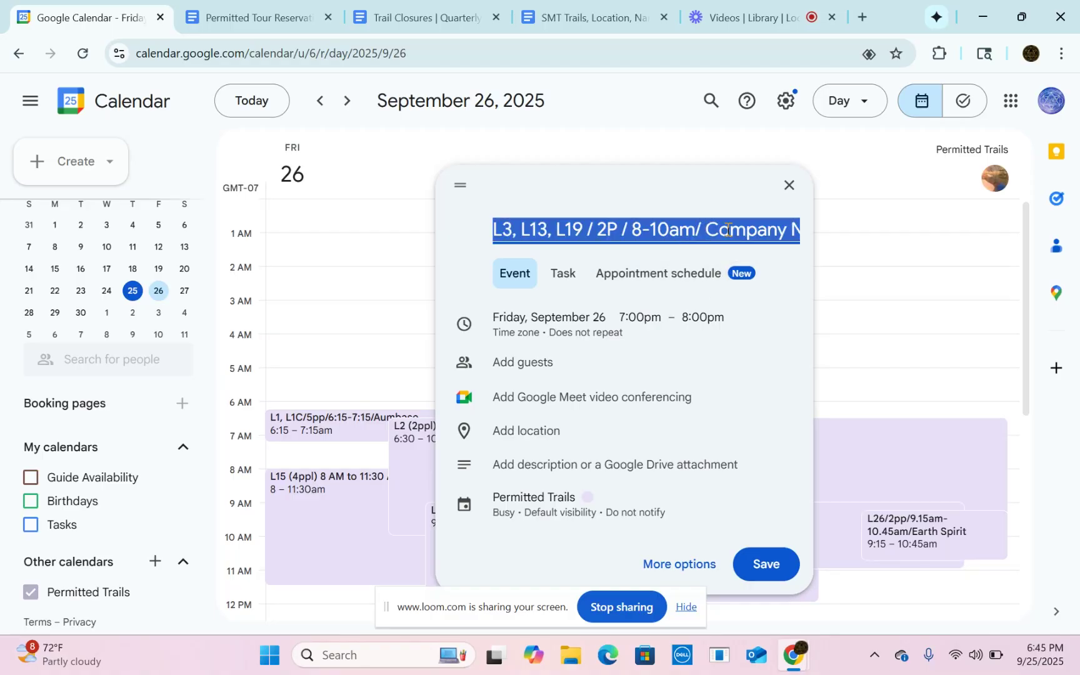
{"action": "left_click", "coordinate": [719, 230]}
{"action": "key", "text": "shift+Left"}
{"action": "type", "text": "SM"}
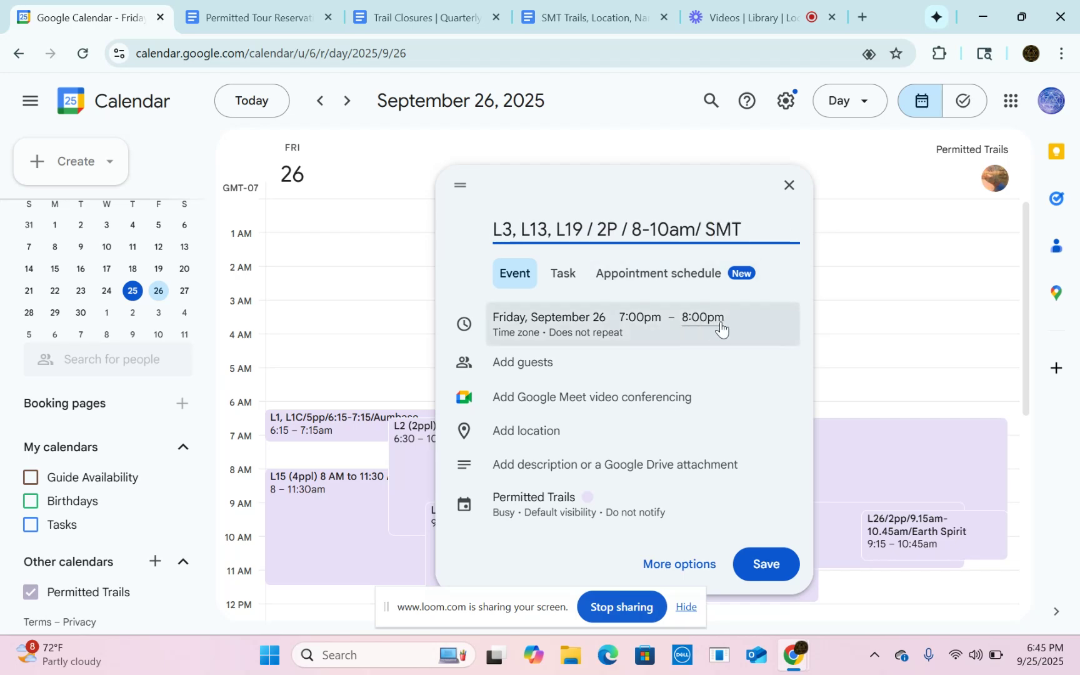
Step: Set the September 26 event to start at 8:00am and end at 10:00am
{"action": "left_click", "coordinate": [754, 322]}
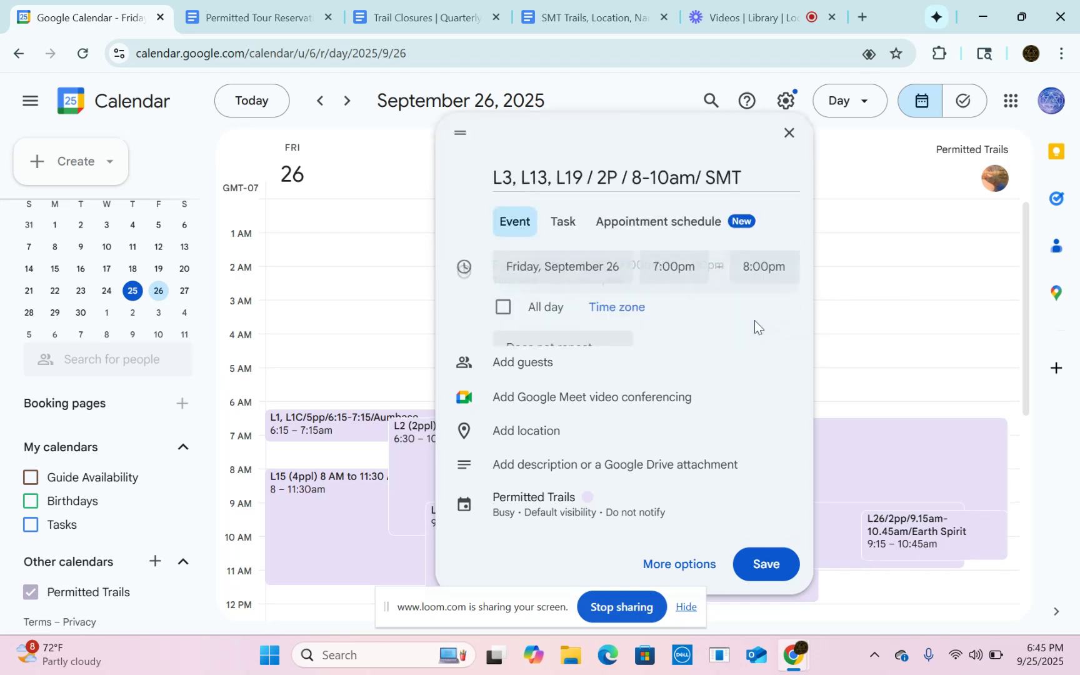
{"action": "left_click", "coordinate": [677, 265]}
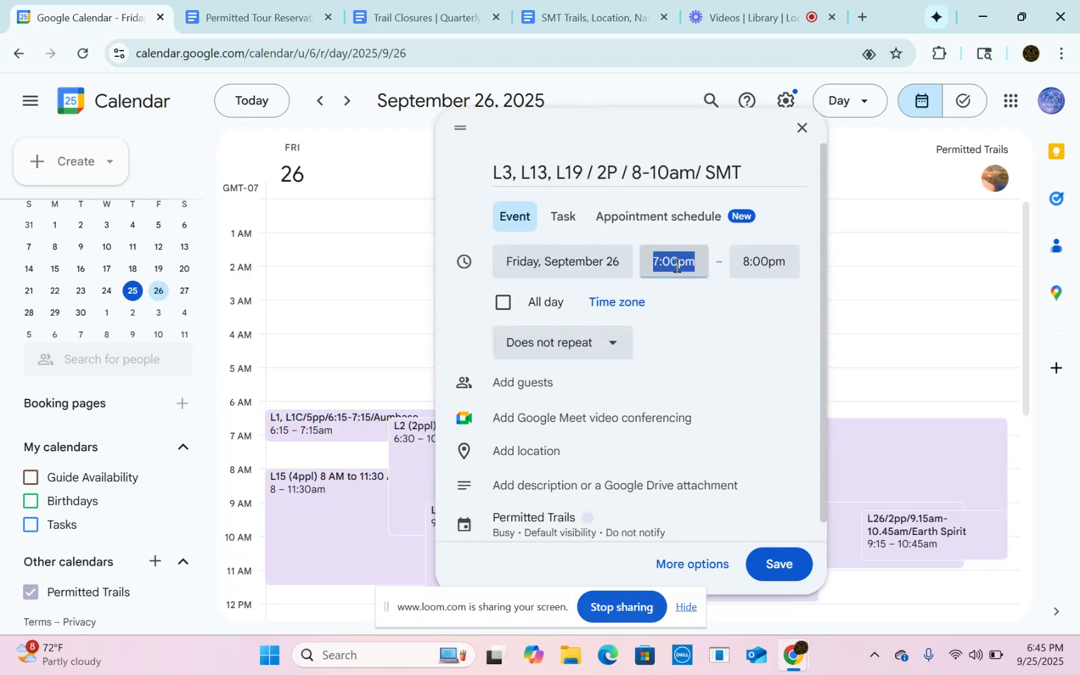
{"action": "scroll", "coordinate": [691, 418], "scroll_direction": "down", "scroll_amount": 2}
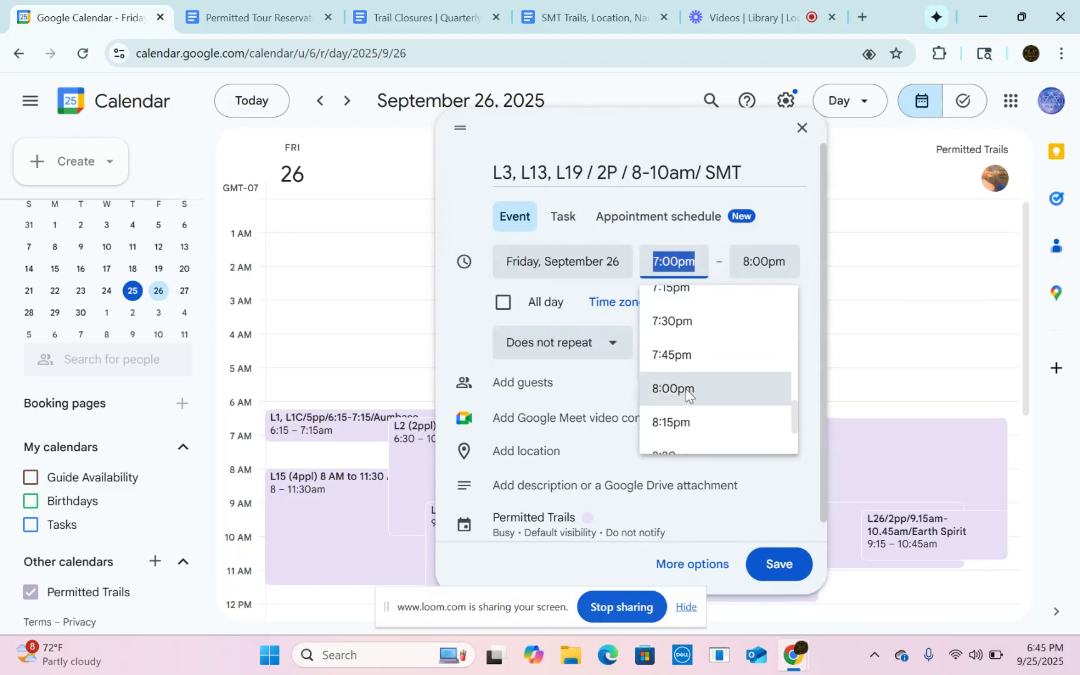
{"action": "scroll", "coordinate": [698, 368], "scroll_direction": "up", "scroll_amount": 10}
{"action": "scroll", "coordinate": [697, 368], "scroll_direction": "up", "scroll_amount": 11}
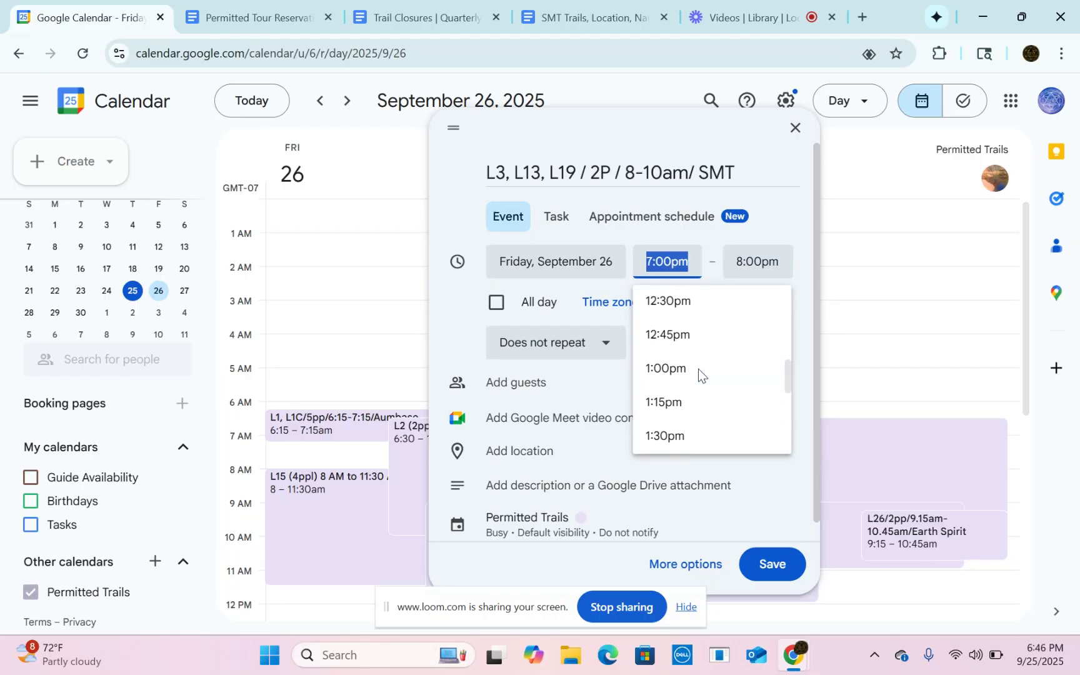
{"action": "scroll", "coordinate": [697, 369], "scroll_direction": "up", "scroll_amount": 7}
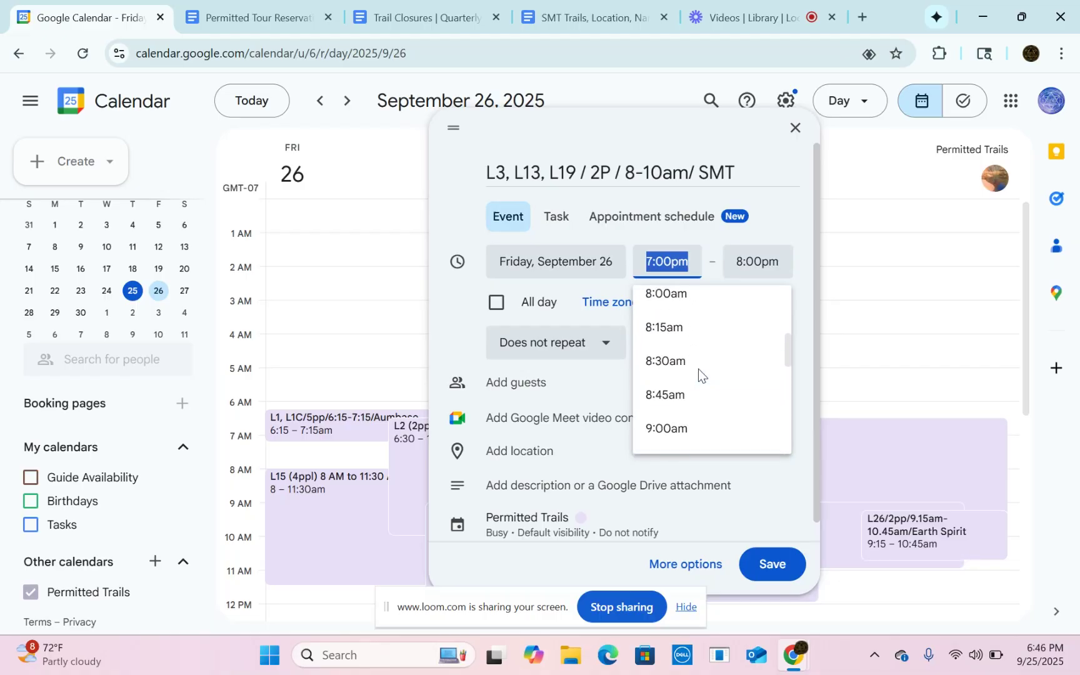
{"action": "scroll", "coordinate": [697, 369], "scroll_direction": "down", "scroll_amount": 4}
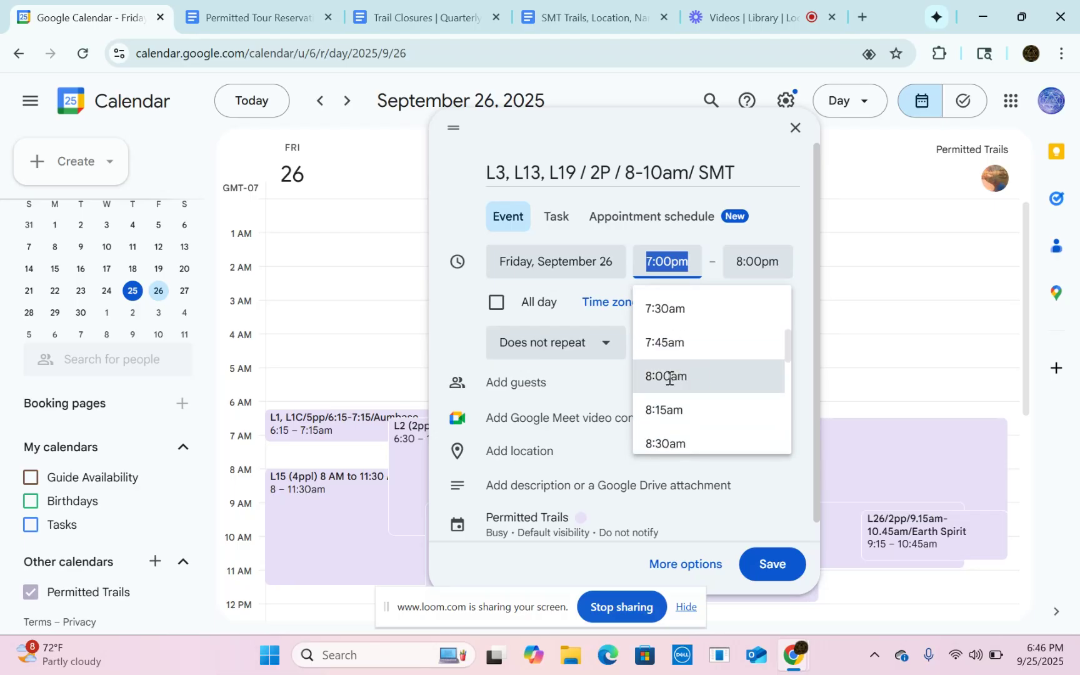
{"action": "left_click", "coordinate": [697, 371]}
{"action": "left_click", "coordinate": [766, 261]}
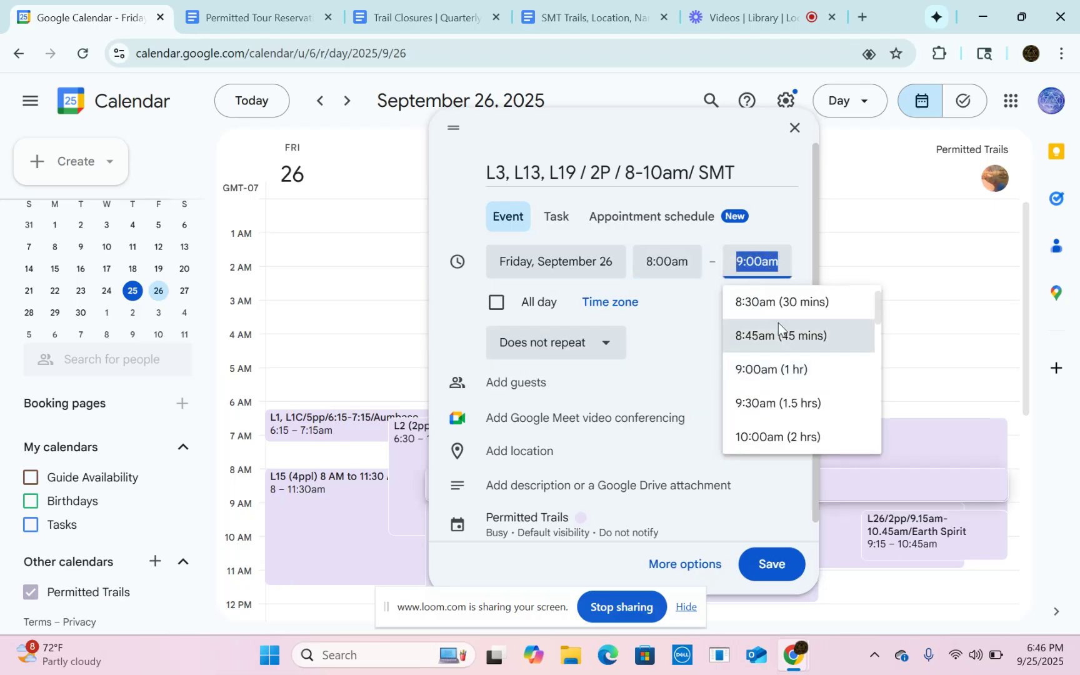
{"action": "left_click", "coordinate": [774, 435]}
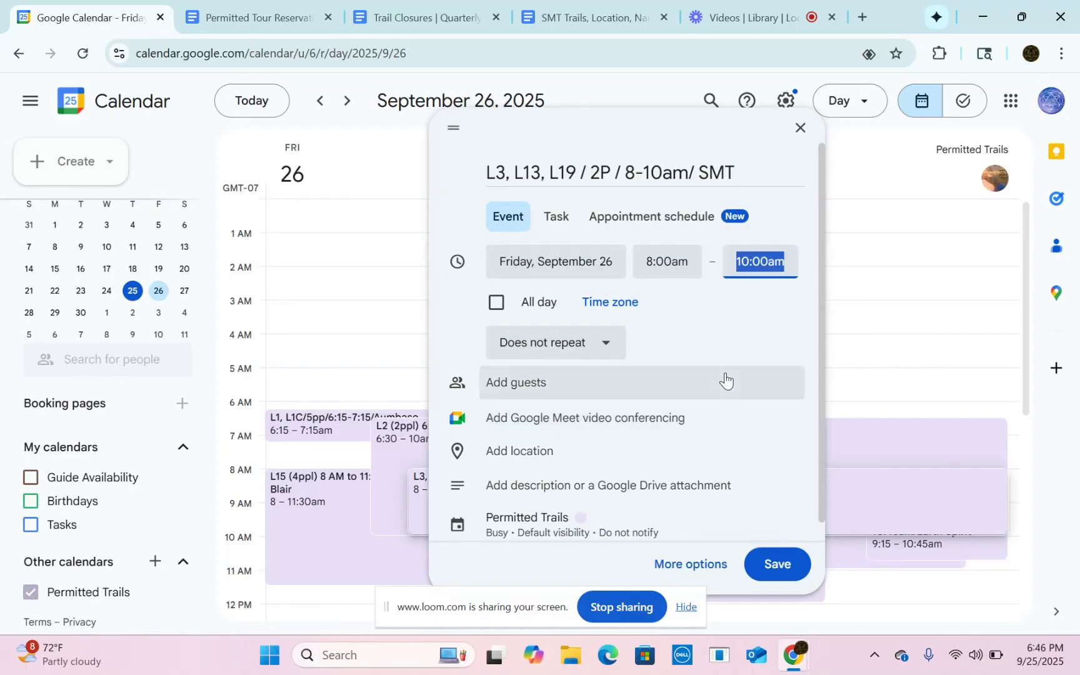
Step: Expand the event's calendar settings and assign the event to the Guide Availability calendar
{"action": "scroll", "coordinate": [724, 378], "scroll_direction": "down", "scroll_amount": 1}
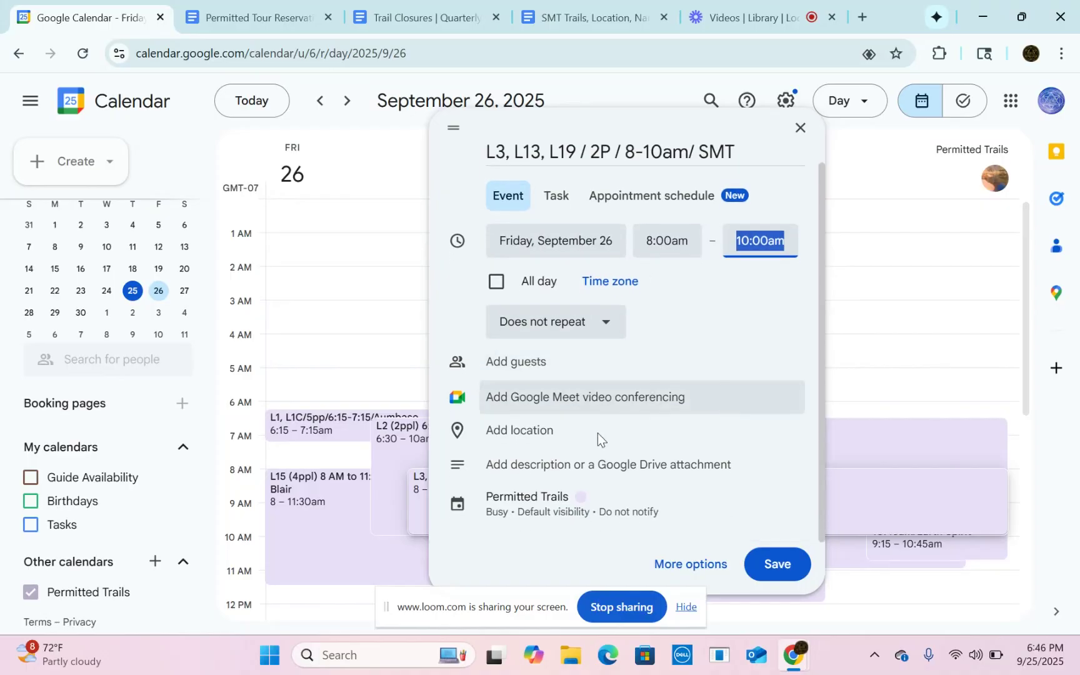
{"action": "left_click", "coordinate": [690, 513]}
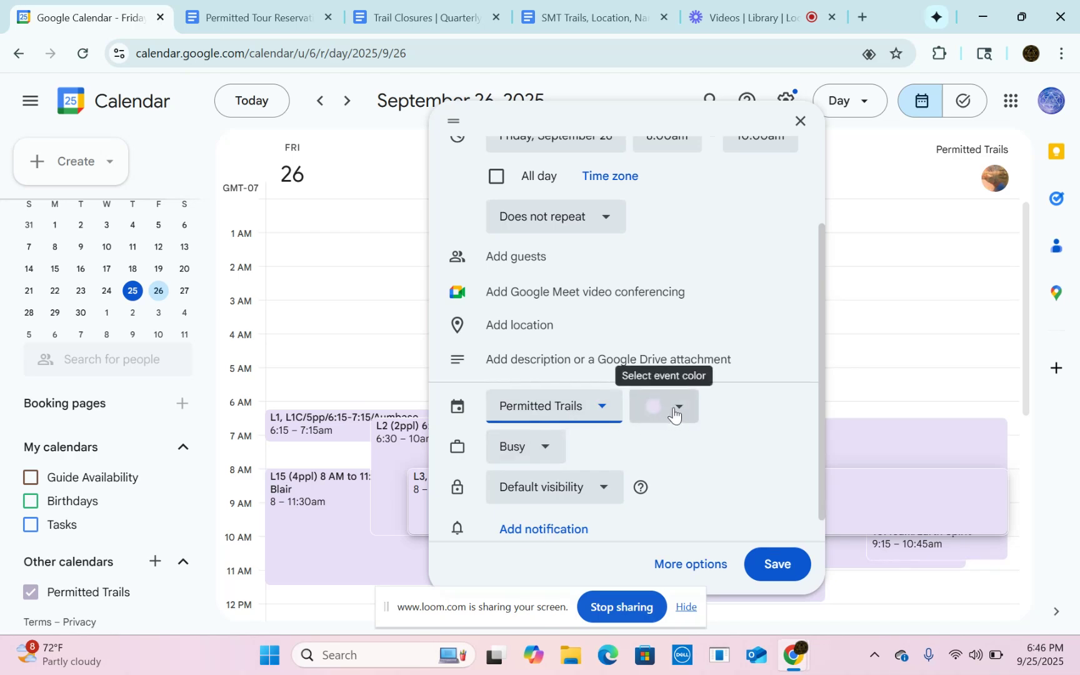
{"action": "left_click", "coordinate": [598, 408]}
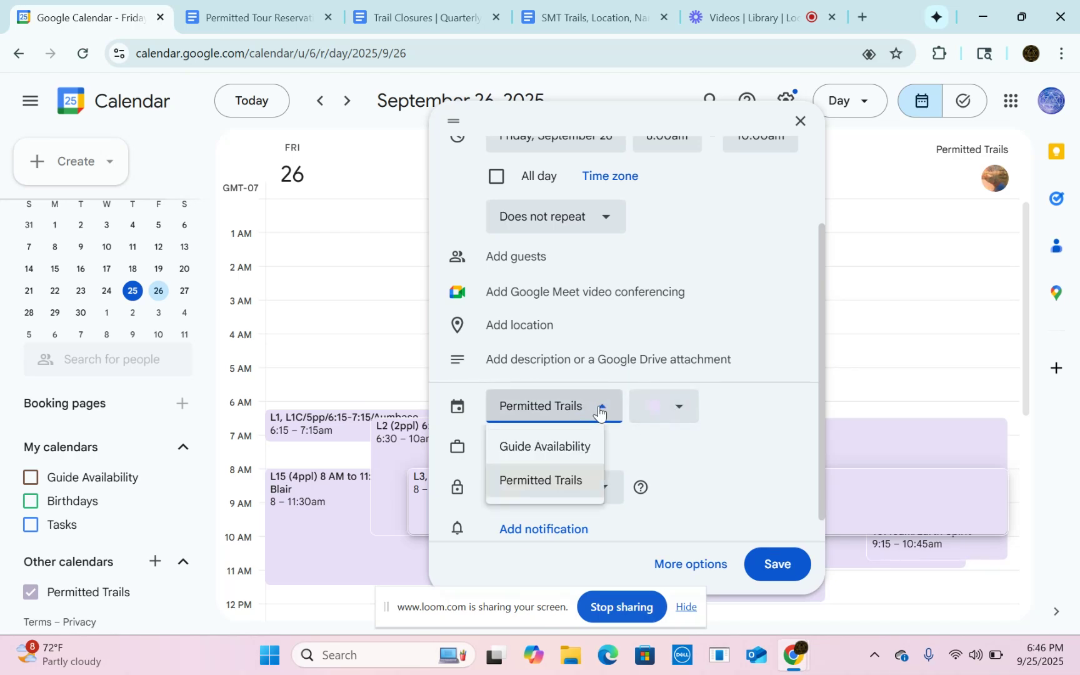
{"action": "left_click", "coordinate": [562, 461]}
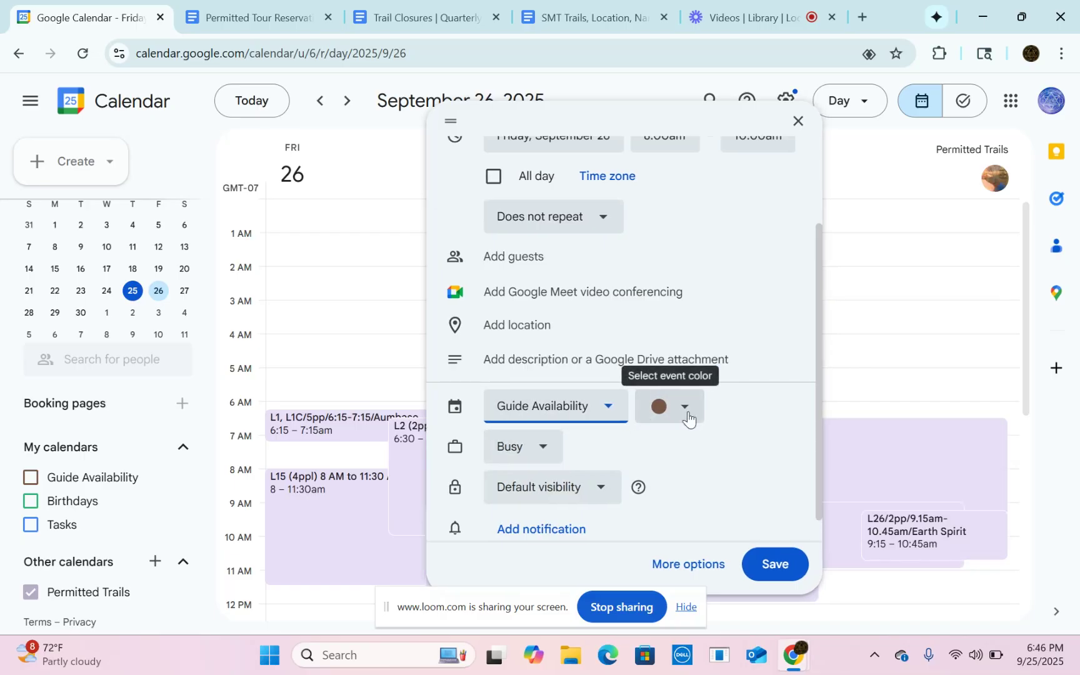
Step: Assign the event to the Permitted Trails calendar, review its title and times, and save the reservation
{"action": "left_click", "coordinate": [602, 409]}
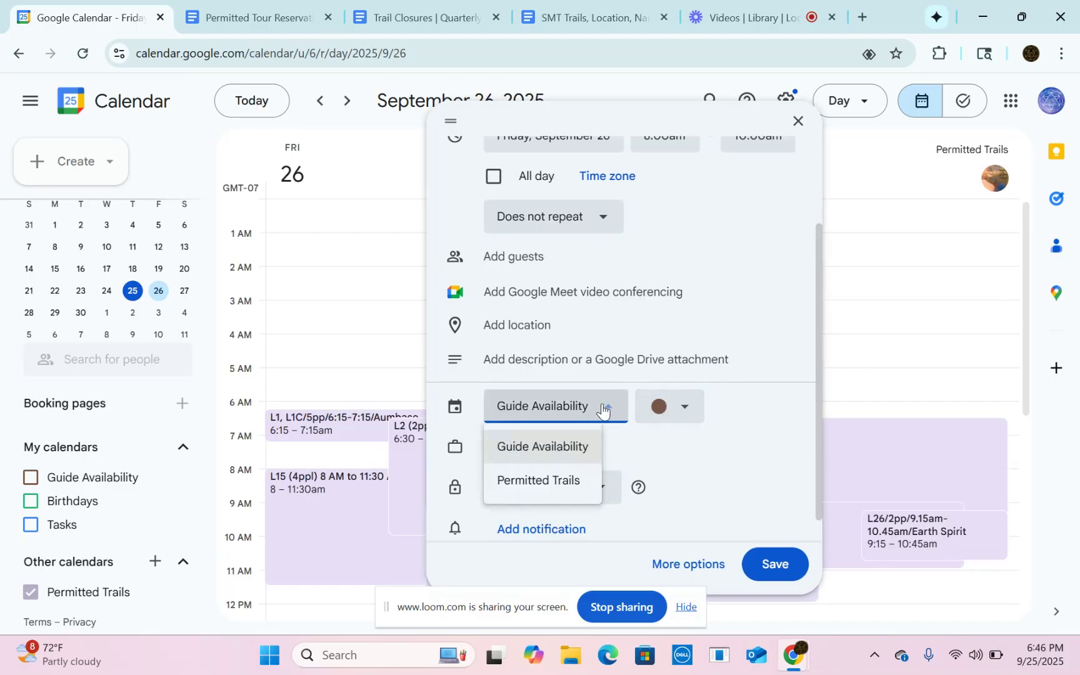
{"action": "left_click", "coordinate": [562, 483]}
{"action": "scroll", "coordinate": [666, 430], "scroll_direction": "up", "scroll_amount": 2}
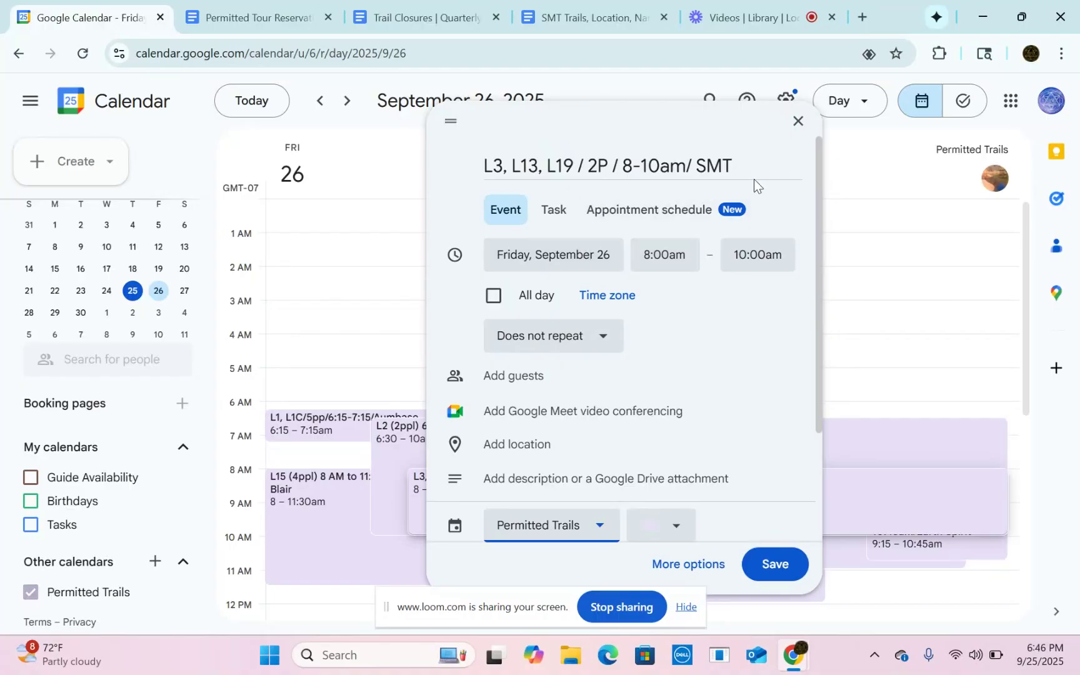
{"action": "left_click_drag", "start_coordinate": [752, 170], "coordinate": [485, 163]}
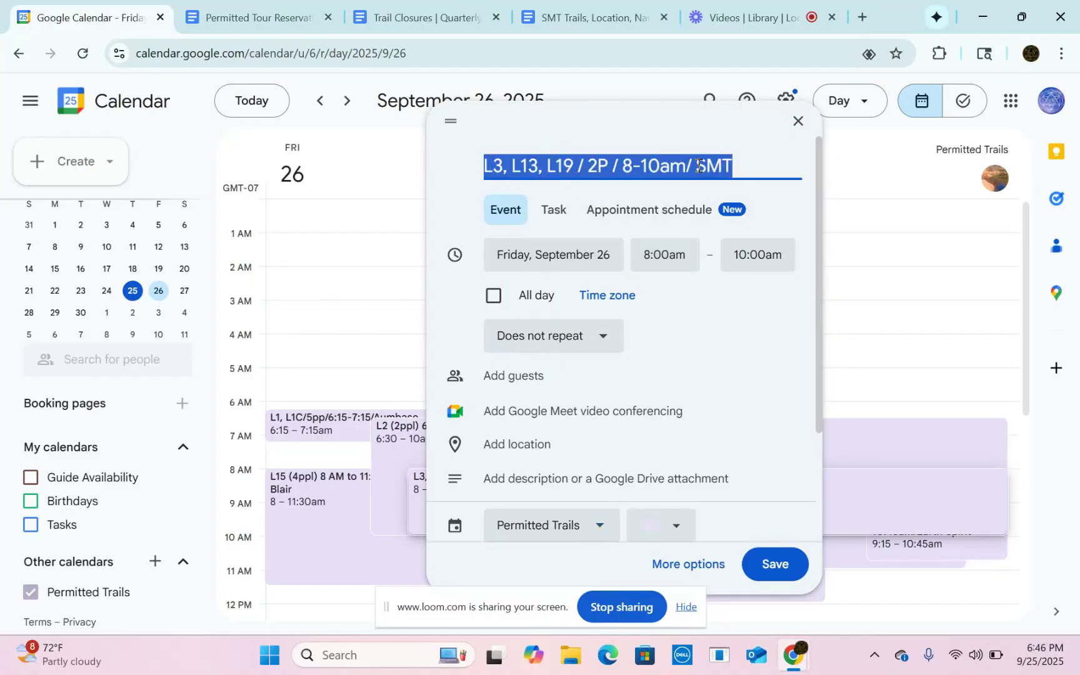
{"action": "left_click", "coordinate": [784, 166]}
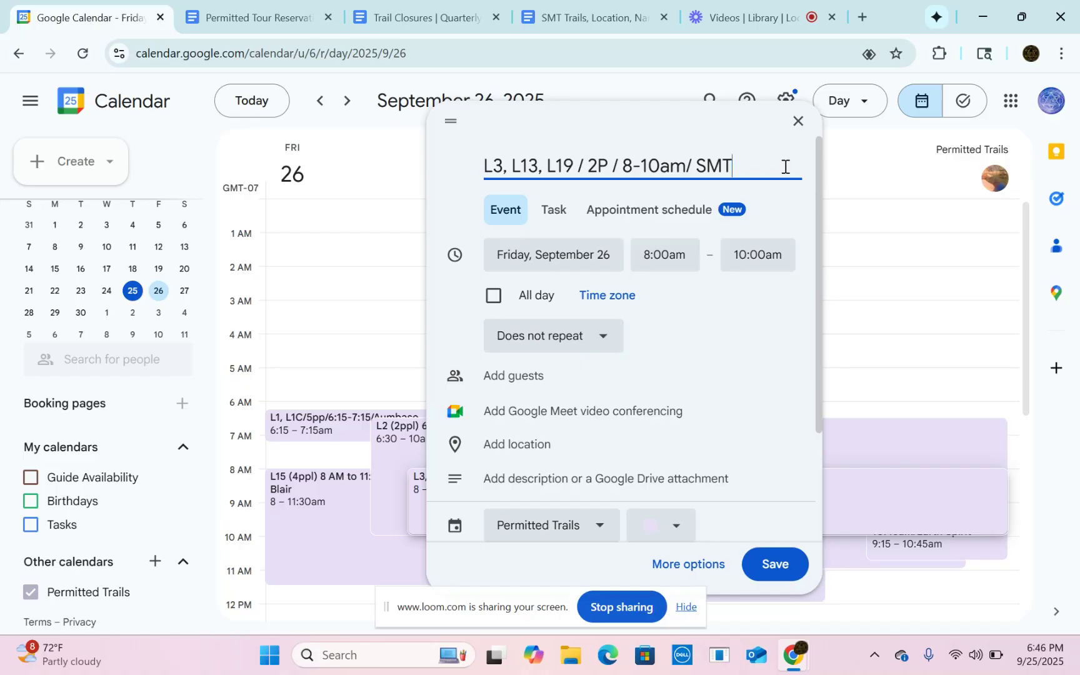
{"action": "scroll", "coordinate": [785, 166], "scroll_direction": "down", "scroll_amount": 3}
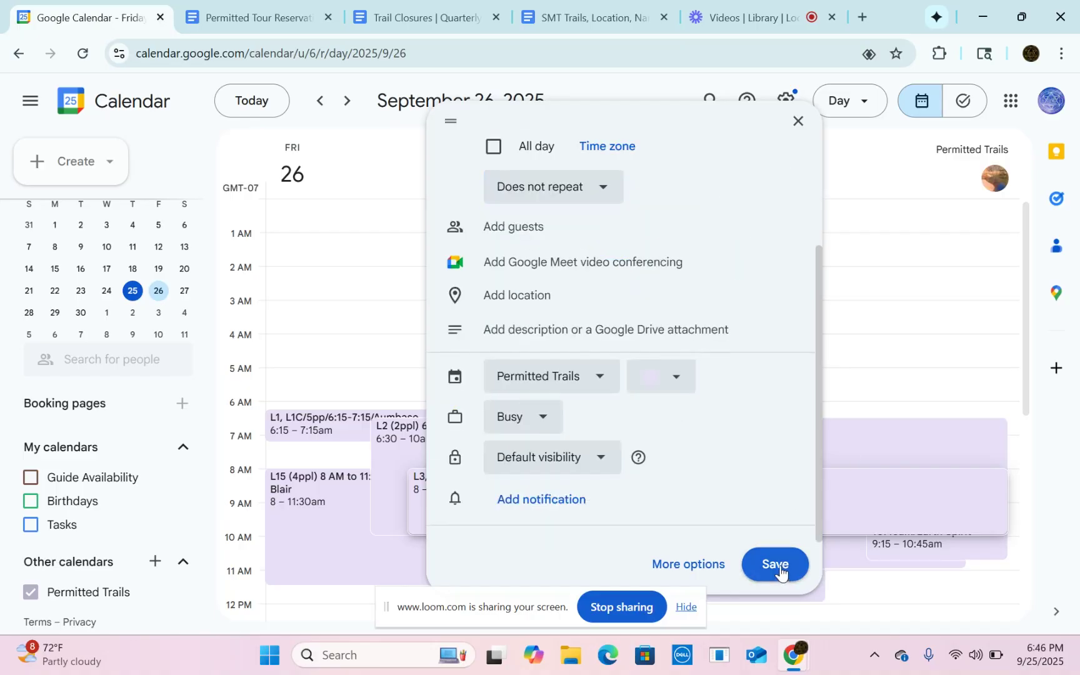
{"action": "scroll", "coordinate": [671, 425], "scroll_direction": "up", "scroll_amount": 3}
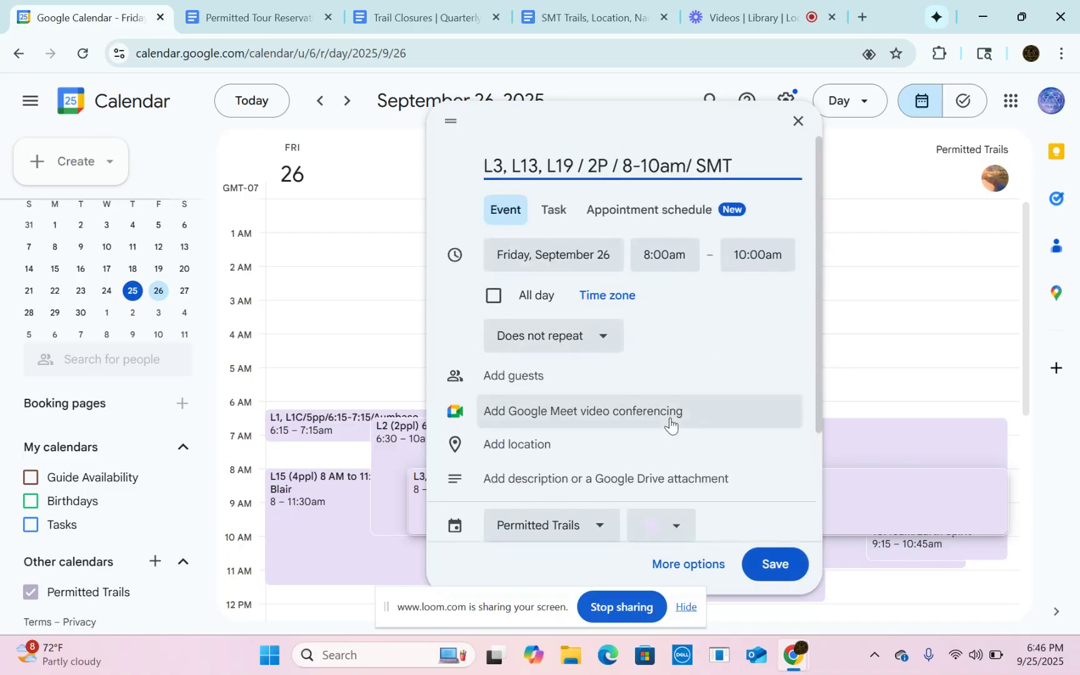
{"action": "left_click", "coordinate": [771, 566]}
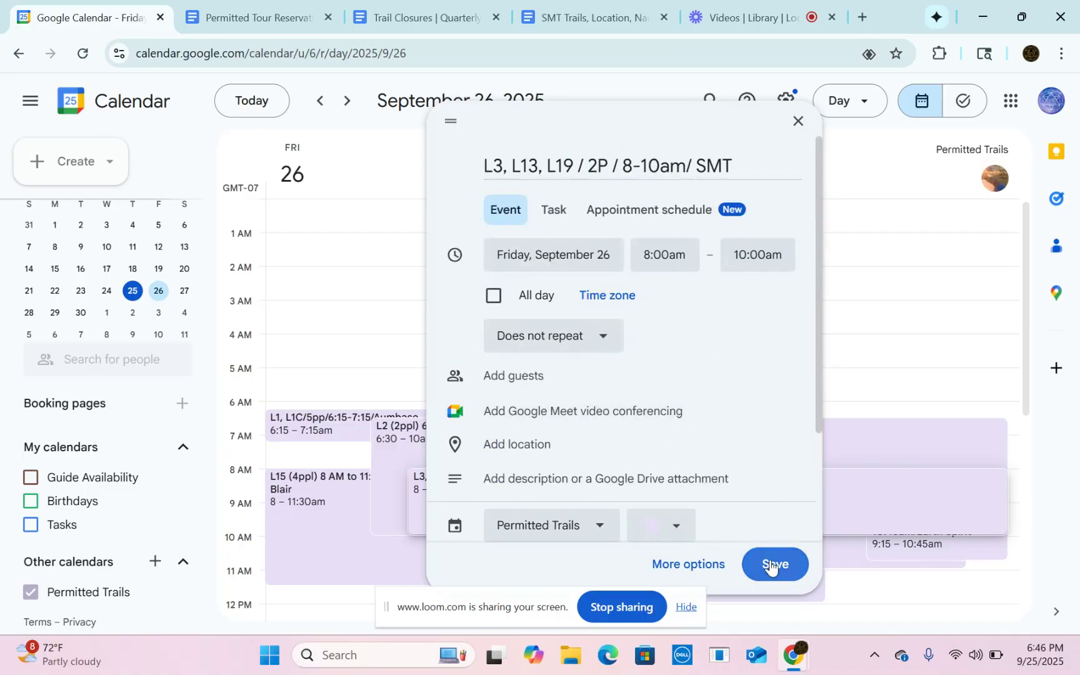
Step: Look over the September 26 schedule and open the details of the saved L3, L13, L19 reservation
{"action": "scroll", "coordinate": [688, 438], "scroll_direction": "down", "scroll_amount": 5}
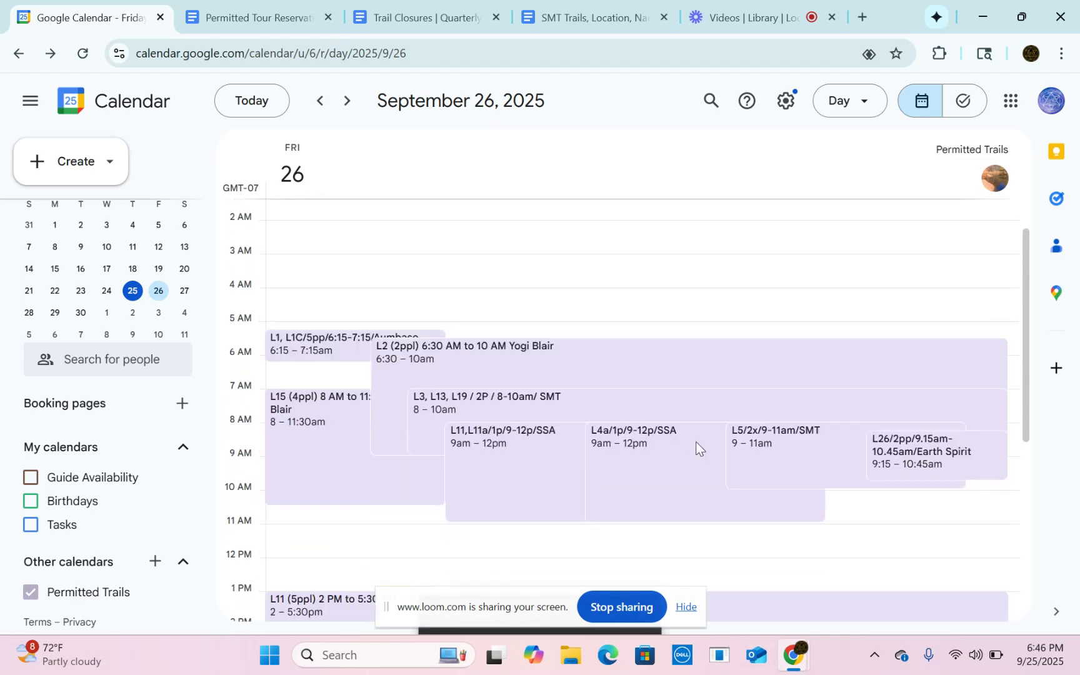
{"action": "scroll", "coordinate": [696, 448], "scroll_direction": "down", "scroll_amount": 1}
{"action": "scroll", "coordinate": [697, 449], "scroll_direction": "up", "scroll_amount": 2}
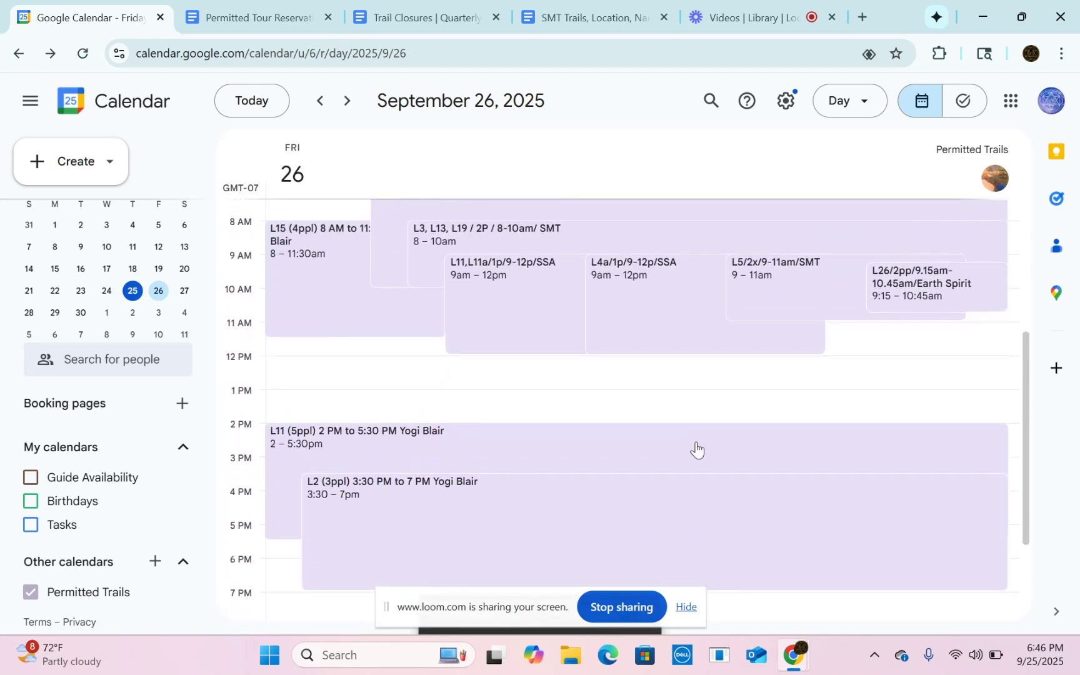
{"action": "scroll", "coordinate": [699, 449], "scroll_direction": "up", "scroll_amount": 1}
{"action": "scroll", "coordinate": [696, 449], "scroll_direction": "up", "scroll_amount": 2}
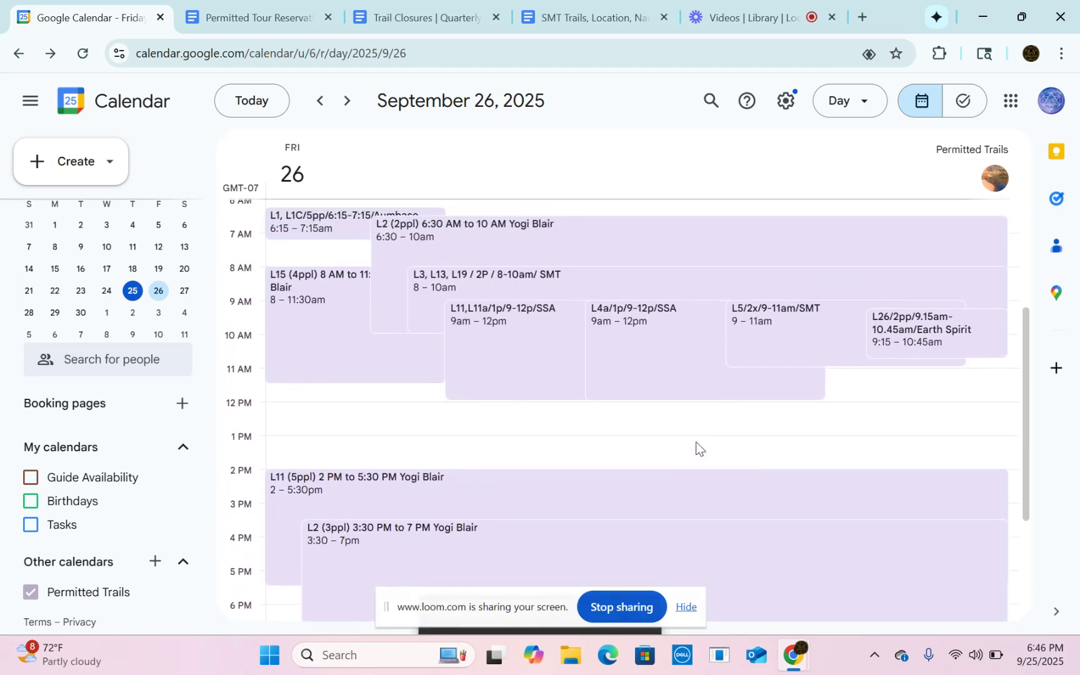
{"action": "scroll", "coordinate": [695, 441], "scroll_direction": "up", "scroll_amount": 1}
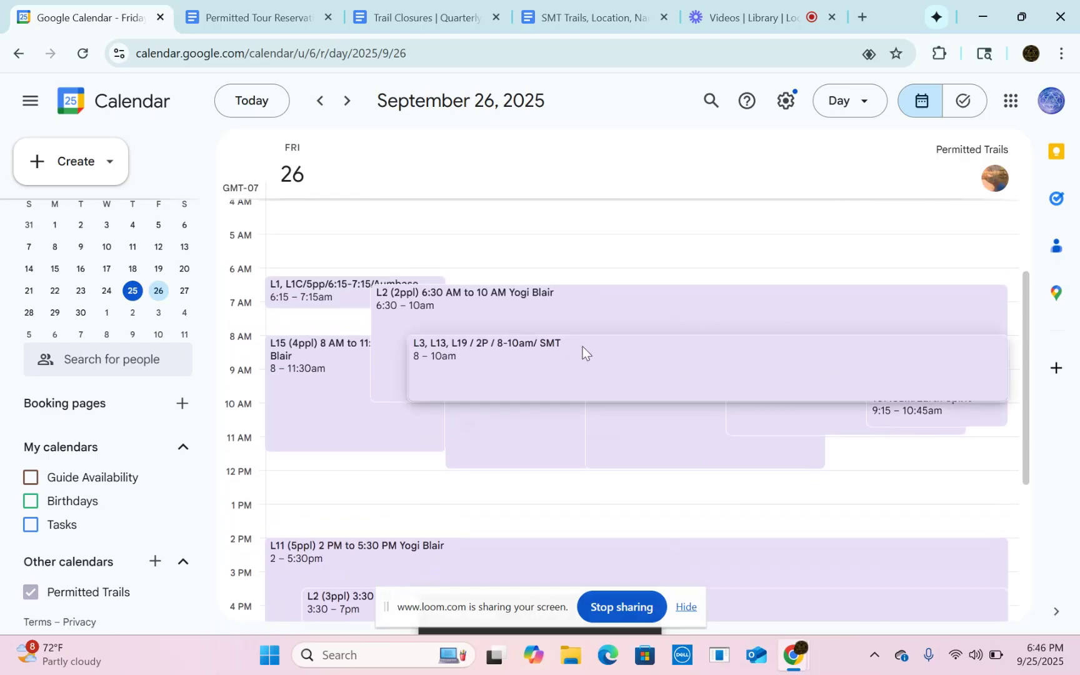
{"action": "left_click", "coordinate": [582, 352]}
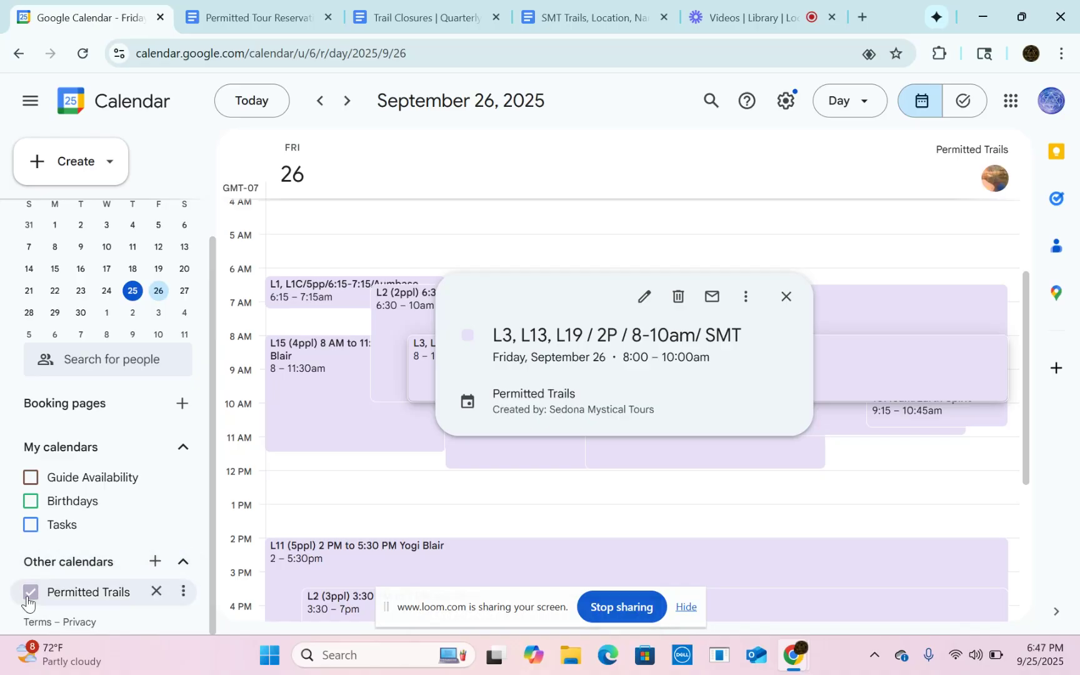
Step: Compare the two calendars, display only Guide Availability, and look through the guides' entries for September 26
{"action": "left_click", "coordinate": [32, 479]}
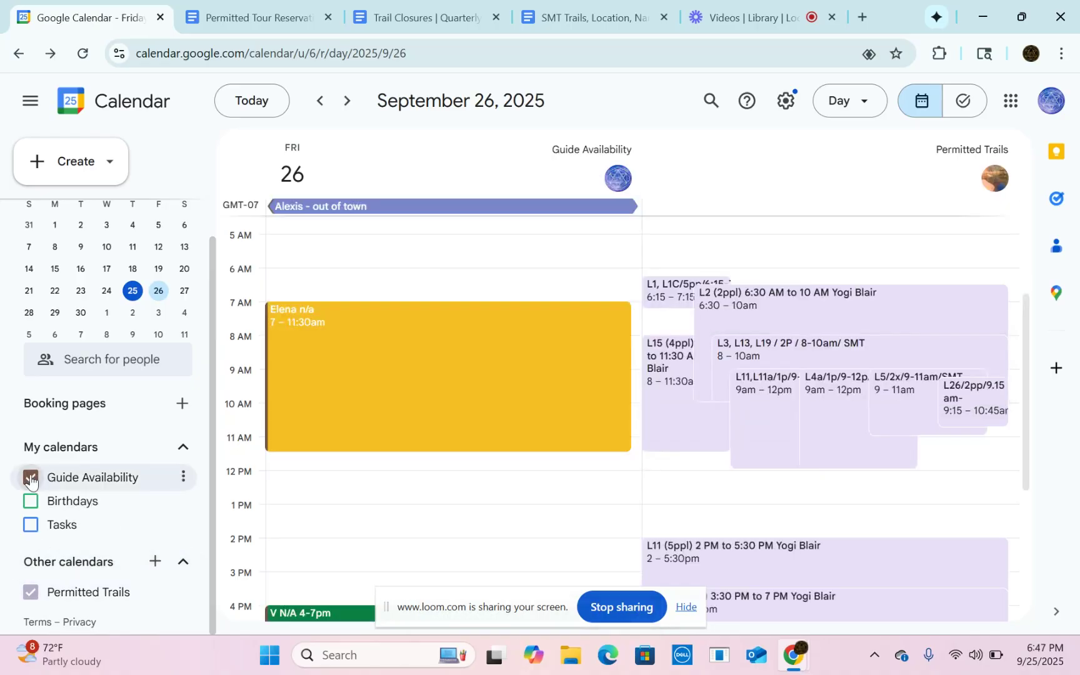
{"action": "left_click", "coordinate": [31, 478]}
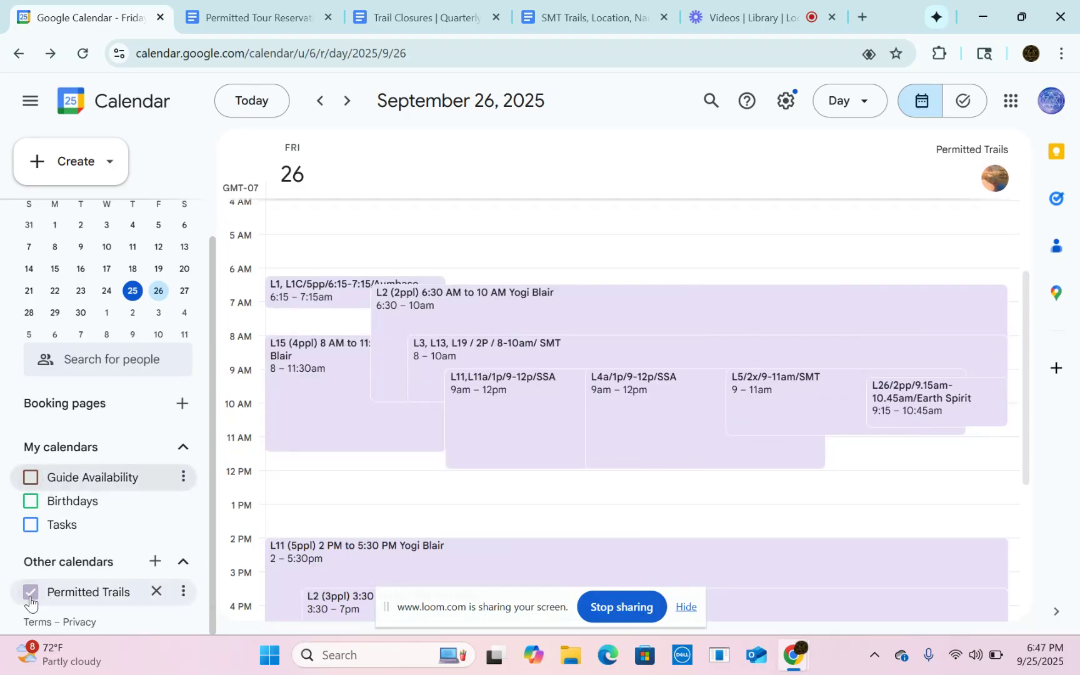
{"action": "left_click", "coordinate": [31, 593]}
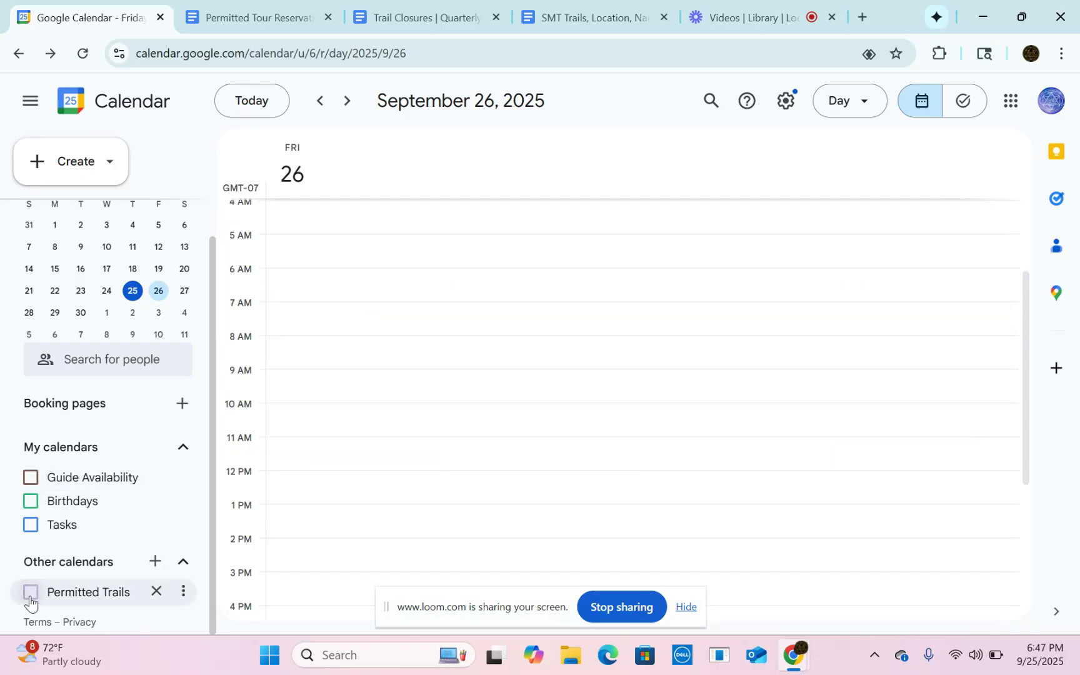
{"action": "left_click", "coordinate": [31, 478]}
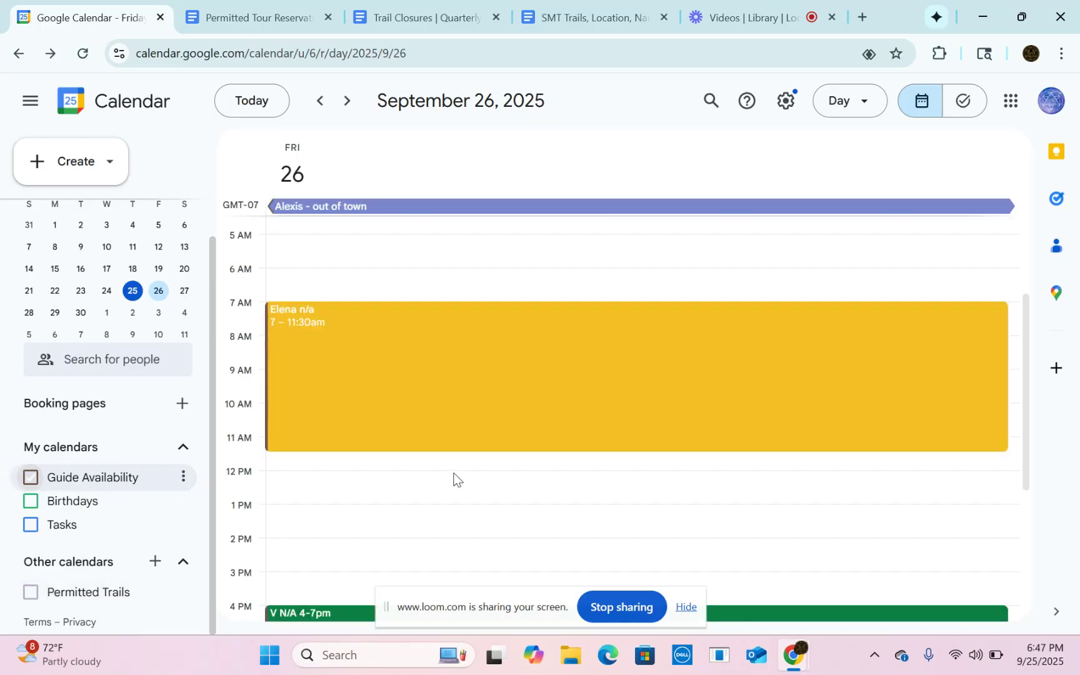
{"action": "scroll", "coordinate": [420, 505], "scroll_direction": "down", "scroll_amount": 4}
{"action": "scroll", "coordinate": [420, 505], "scroll_direction": "up", "scroll_amount": 6}
{"action": "scroll", "coordinate": [420, 505], "scroll_direction": "down", "scroll_amount": 5}
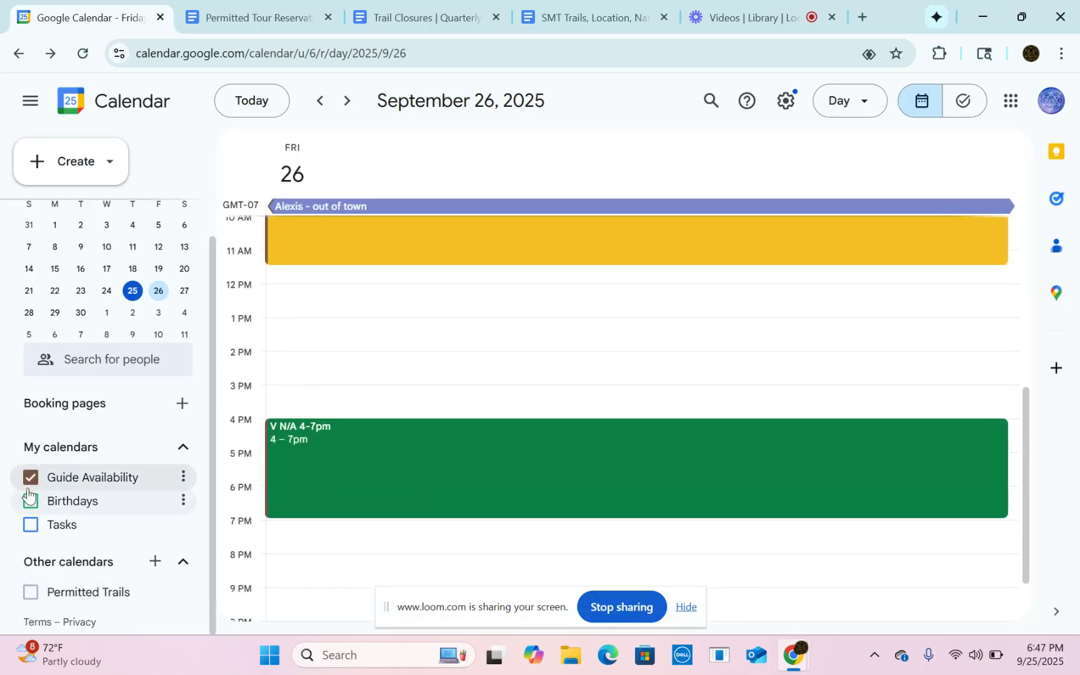
Step: Hide Guide Availability and display Permitted Trails again to view the September 26 morning reservations
{"action": "left_click", "coordinate": [31, 479]}
{"action": "left_click", "coordinate": [31, 592]}
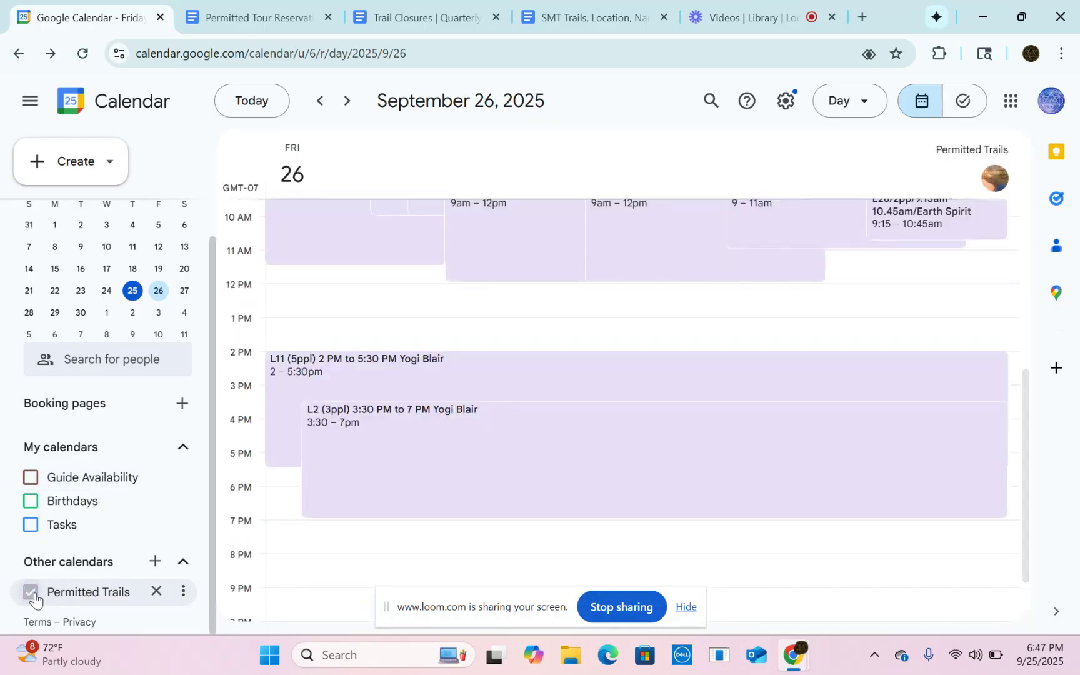
{"action": "scroll", "coordinate": [559, 504], "scroll_direction": "up", "scroll_amount": 3}
{"action": "scroll", "coordinate": [559, 503], "scroll_direction": "up", "scroll_amount": 2}
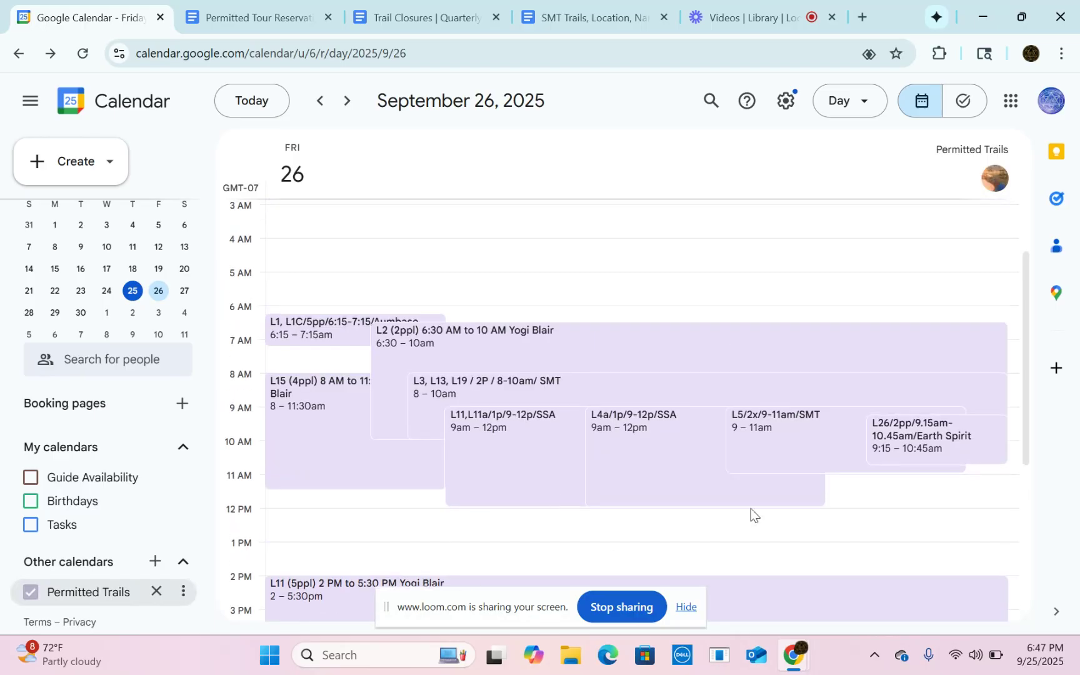